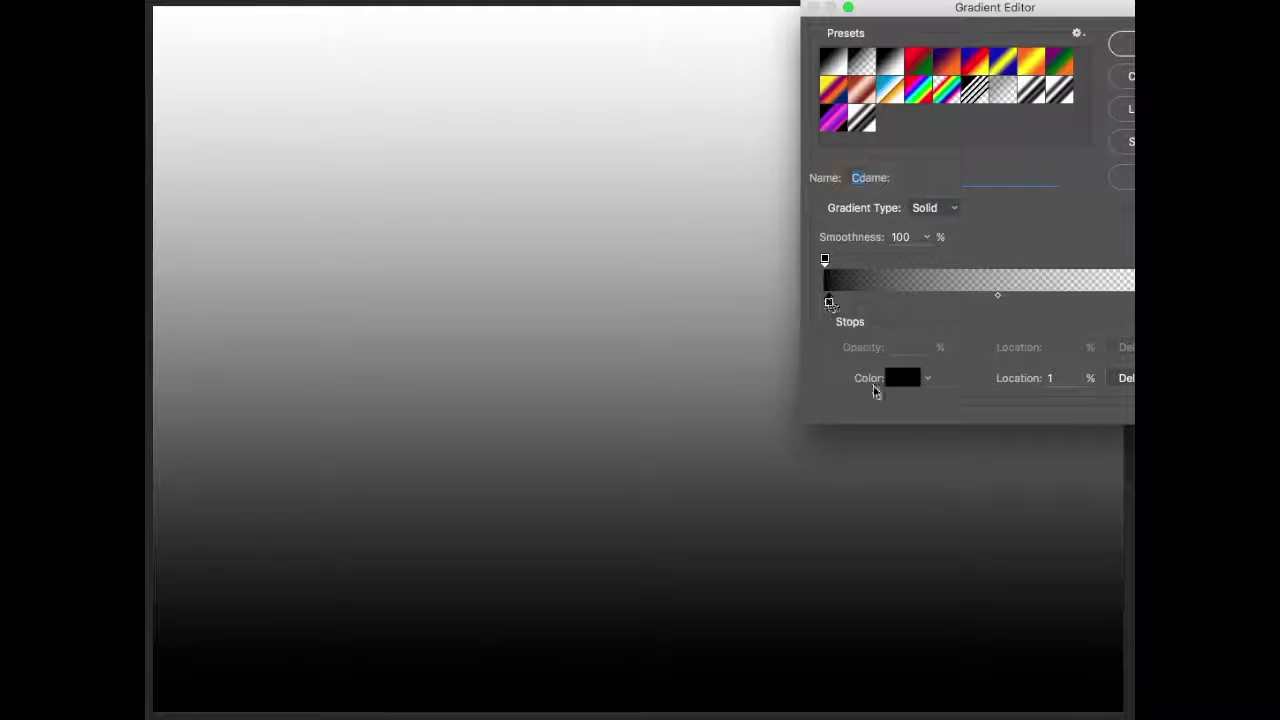
- Dismiss the black stop's Color Picker unchanged and load the Blue, Yellow, Blue preset gradient
{"action": "double_click", "coordinate": [830, 303]}
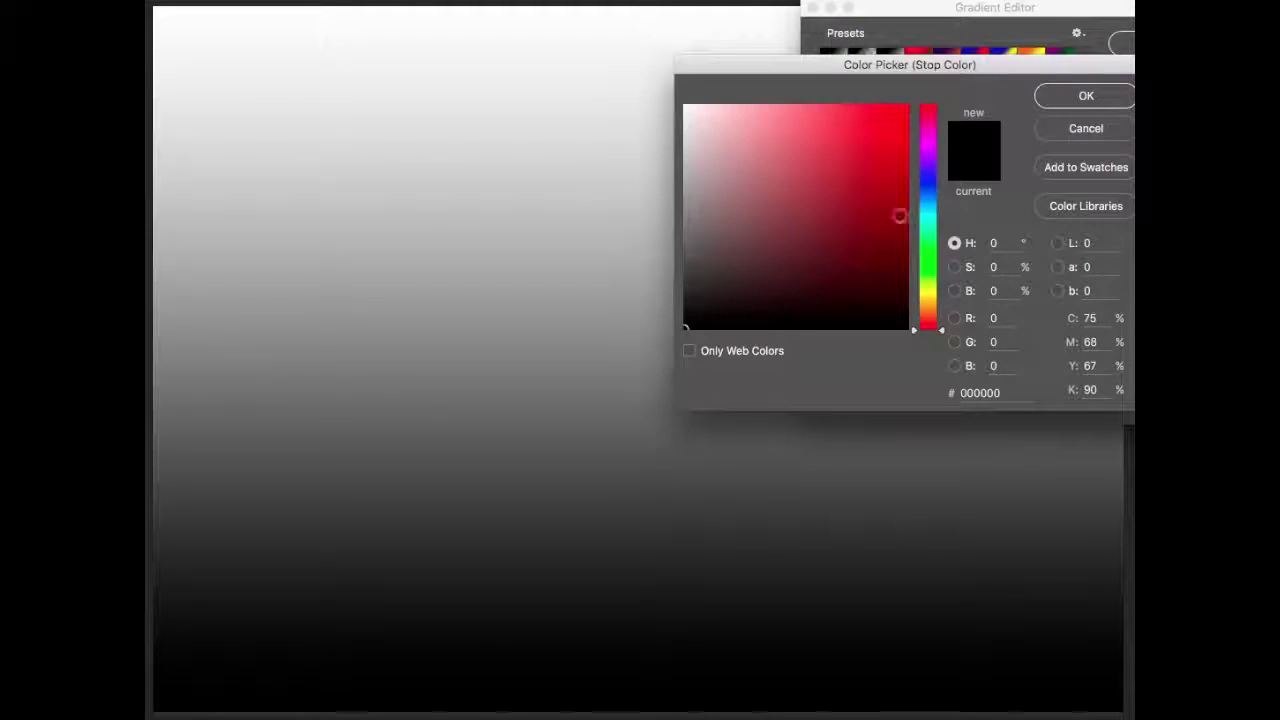
{"action": "left_click", "coordinate": [1086, 128]}
{"action": "left_click", "coordinate": [1004, 75]}
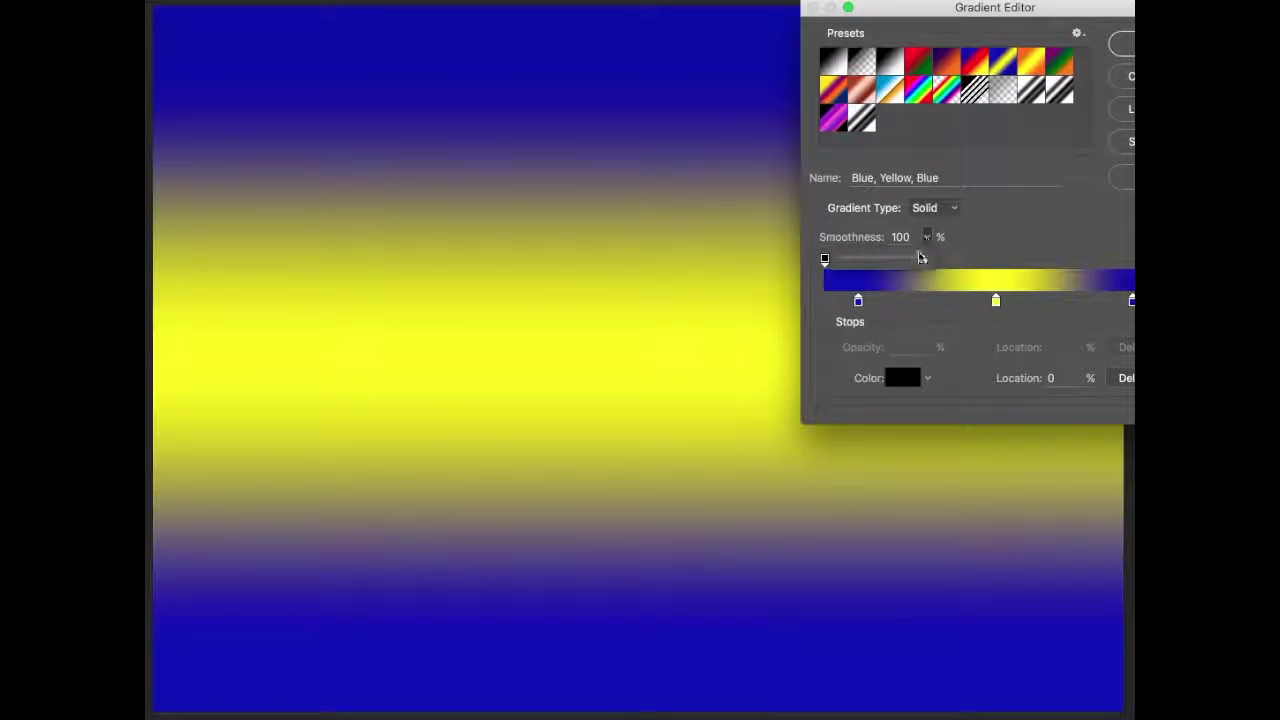
- Switch the gradient type to Noise and back to Solid, then load the Chrome preset
{"action": "left_click", "coordinate": [934, 208]}
{"action": "left_click", "coordinate": [934, 222]}
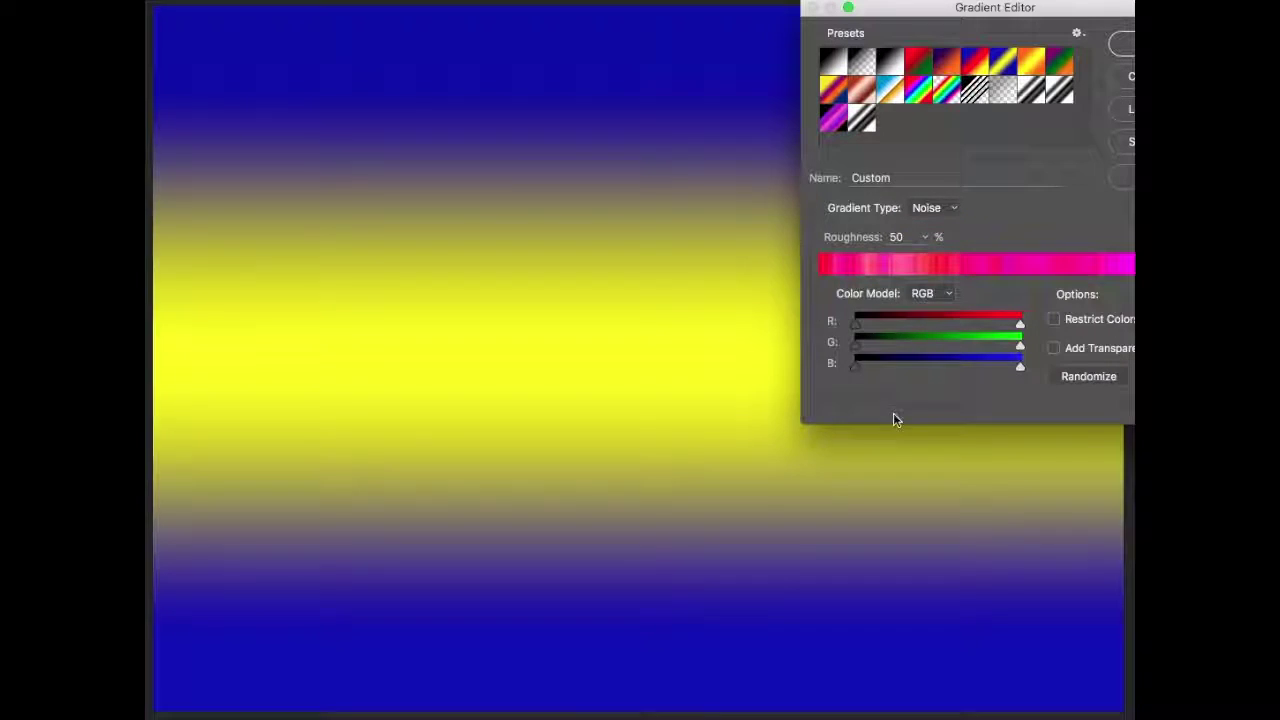
{"action": "left_click", "coordinate": [934, 208]}
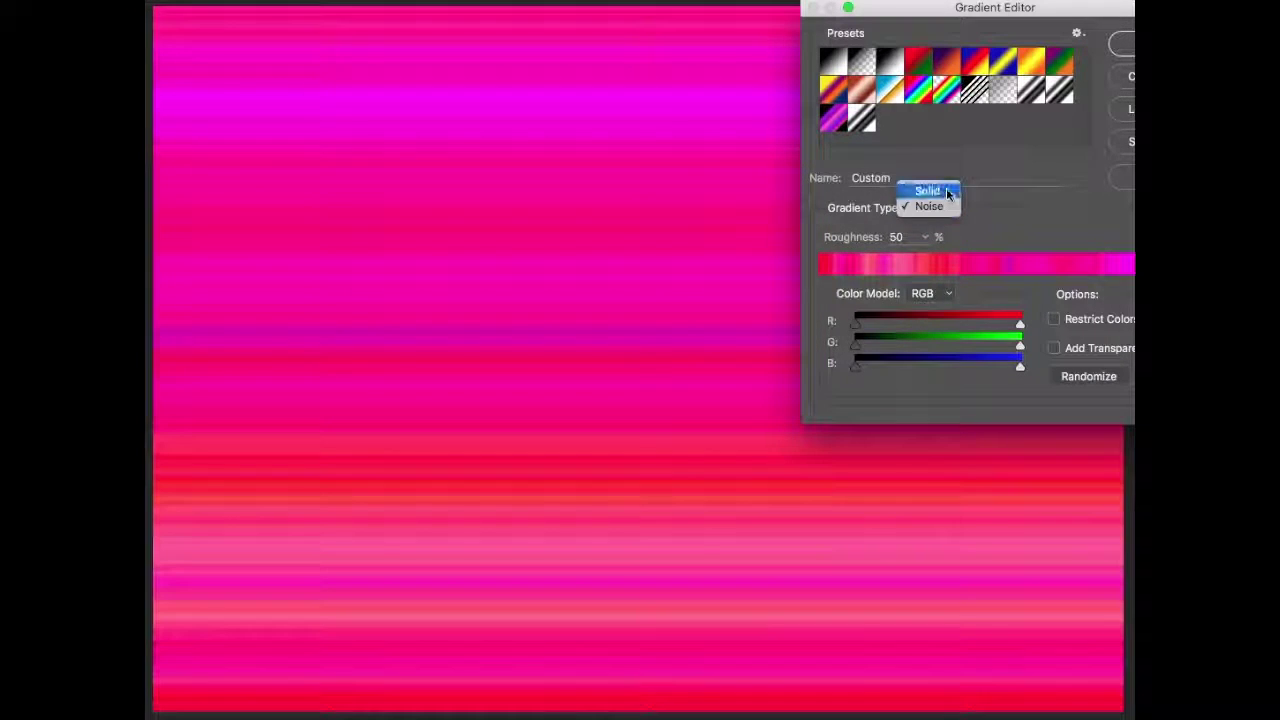
{"action": "left_click", "coordinate": [934, 193]}
{"action": "left_click", "coordinate": [890, 95]}
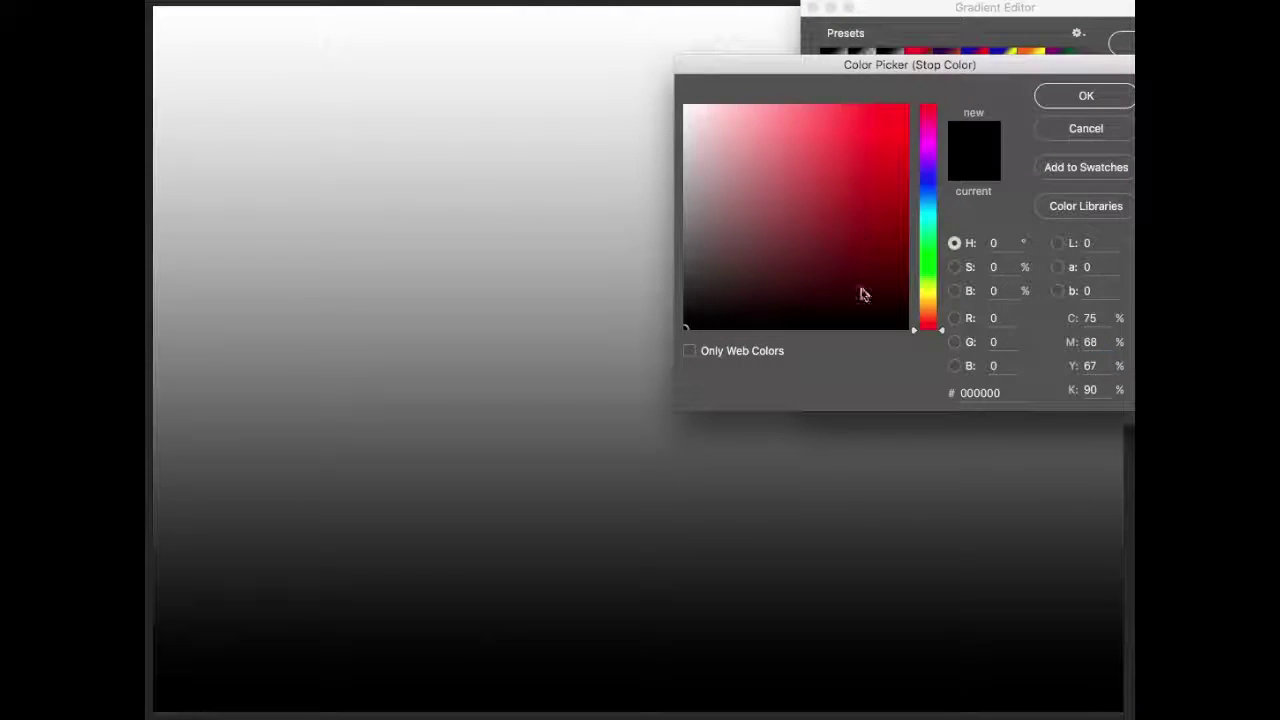
- Set the first gradient stop to pale cyan b1ddde
{"action": "left_click", "coordinate": [933, 218]}
{"action": "left_click", "coordinate": [729, 133]}
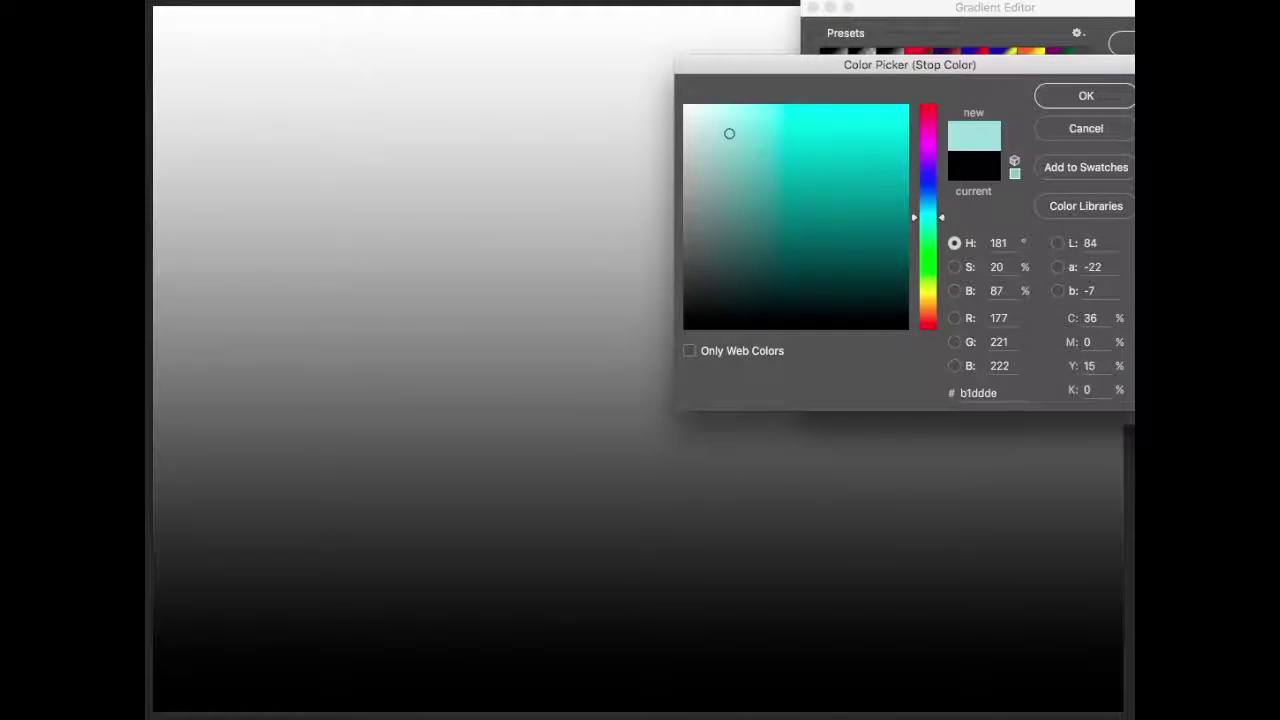
{"action": "left_click", "coordinate": [817, 132]}
{"action": "left_click", "coordinate": [1070, 96]}
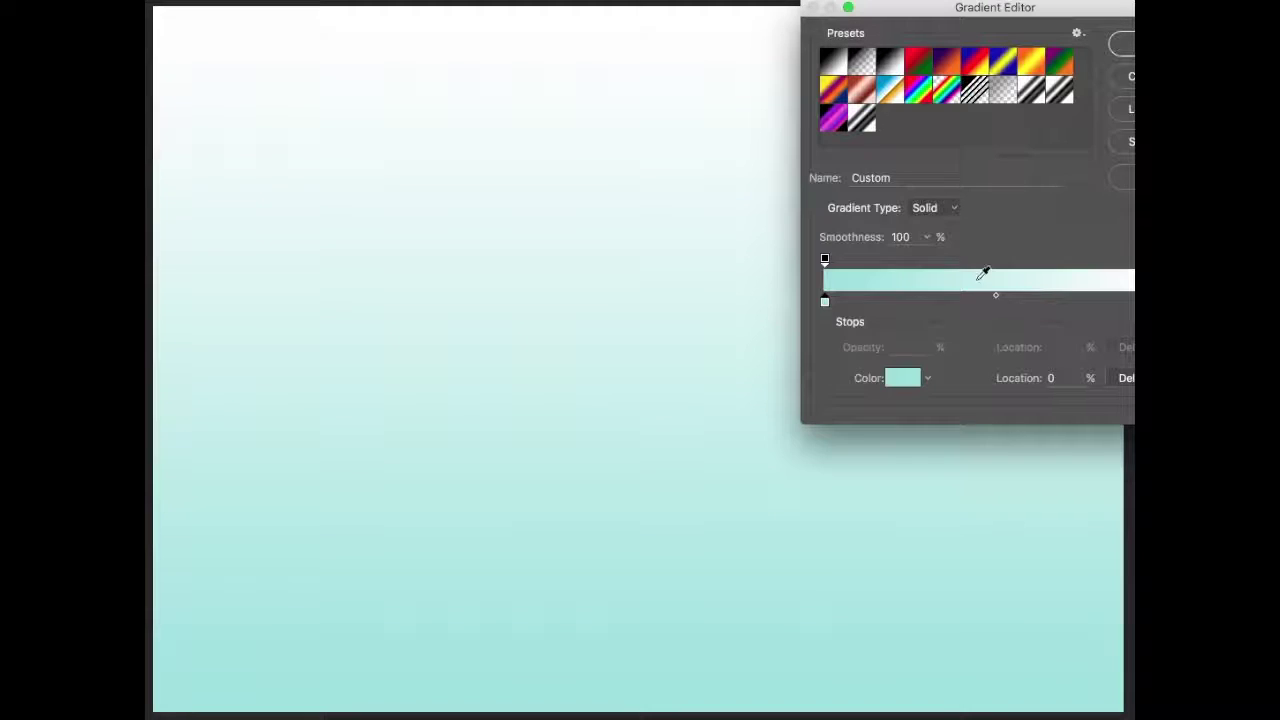
- Add two new colour stops to the gradient and make one of them teal
{"action": "left_click", "coordinate": [923, 302]}
{"action": "left_click", "coordinate": [1039, 302]}
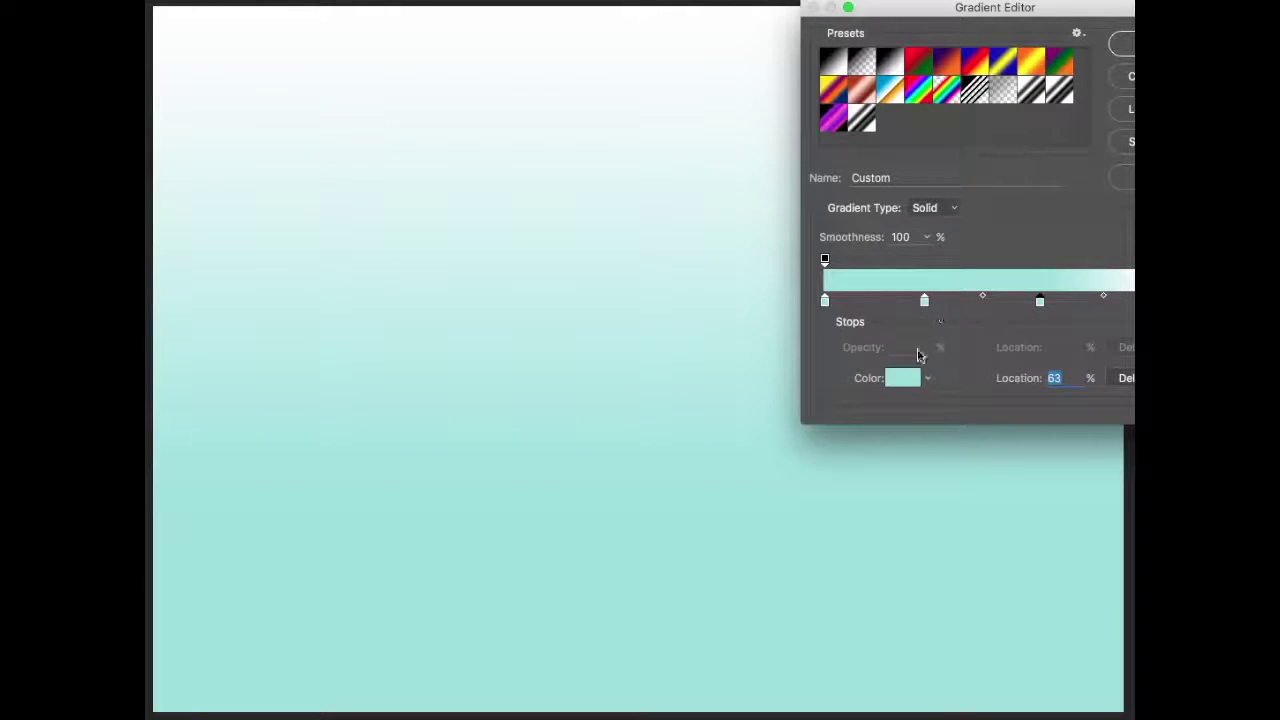
{"action": "left_click", "coordinate": [924, 302]}
{"action": "left_click", "coordinate": [907, 379]}
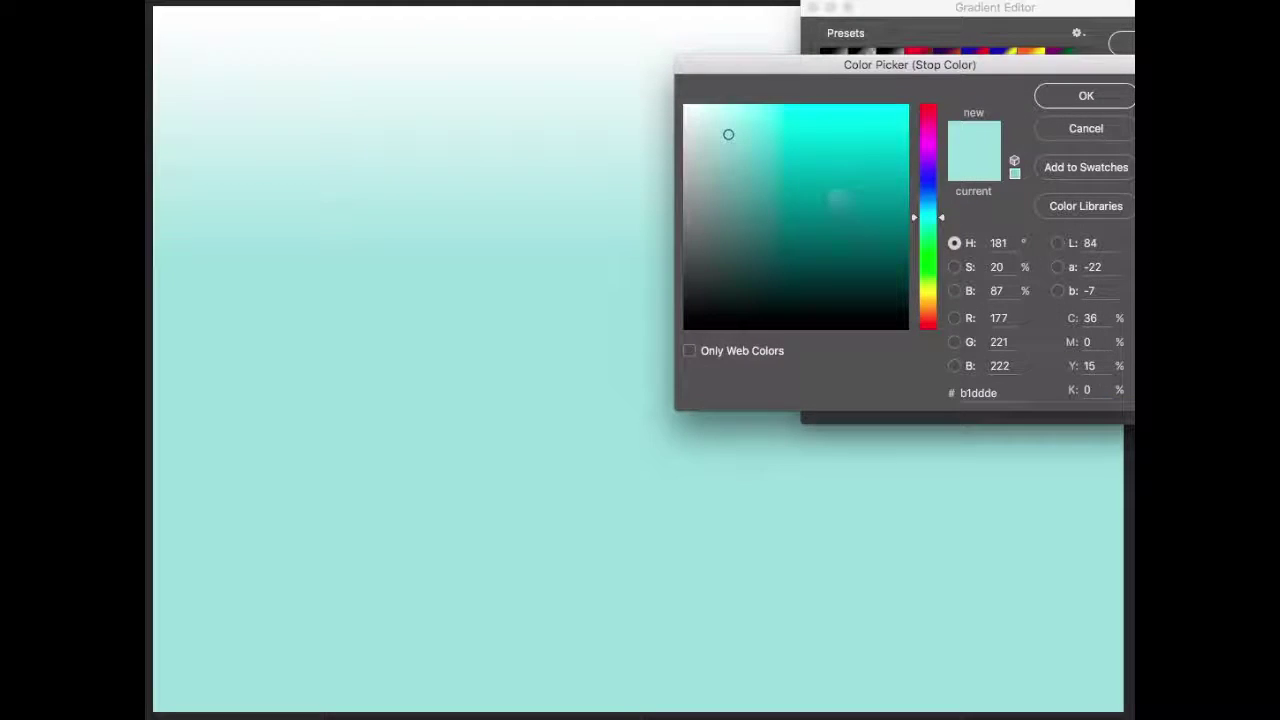
{"action": "left_click", "coordinate": [836, 198]}
{"action": "left_click", "coordinate": [1086, 96]}
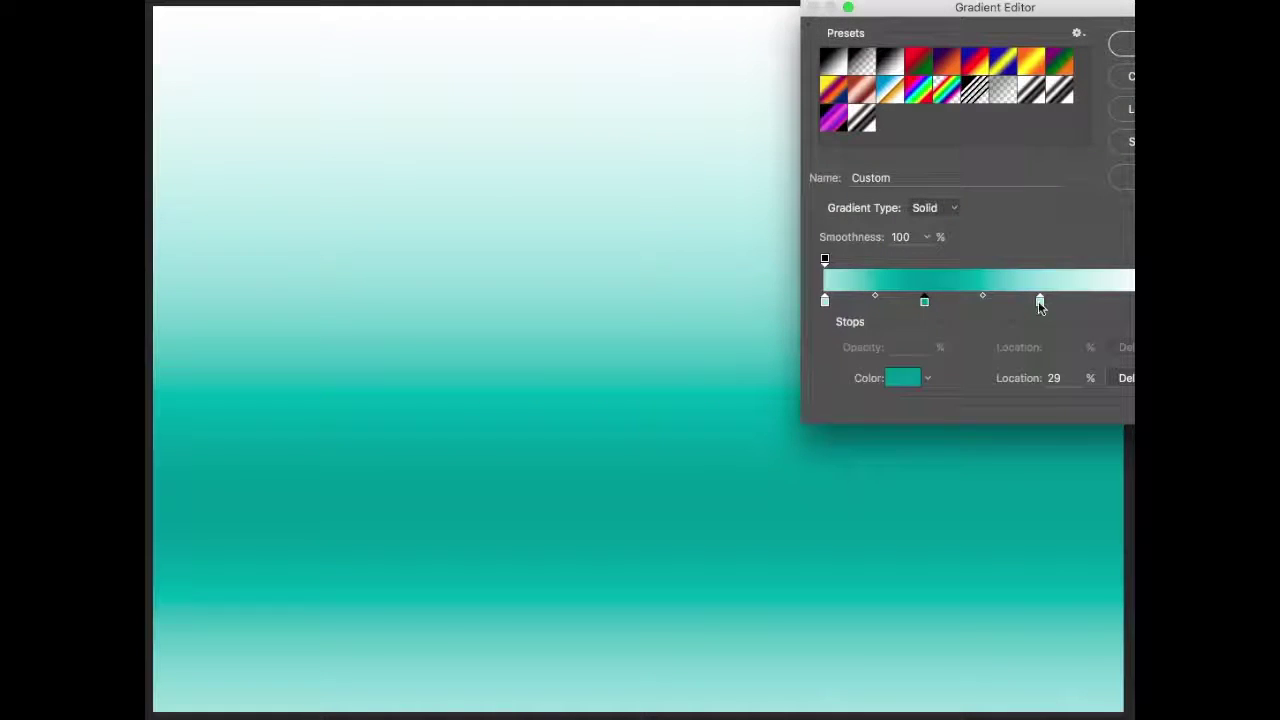
- Set the other new stop to a deep blue-teal
{"action": "left_click", "coordinate": [924, 302]}
{"action": "double_click", "coordinate": [907, 379]}
{"action": "left_click", "coordinate": [928, 212]}
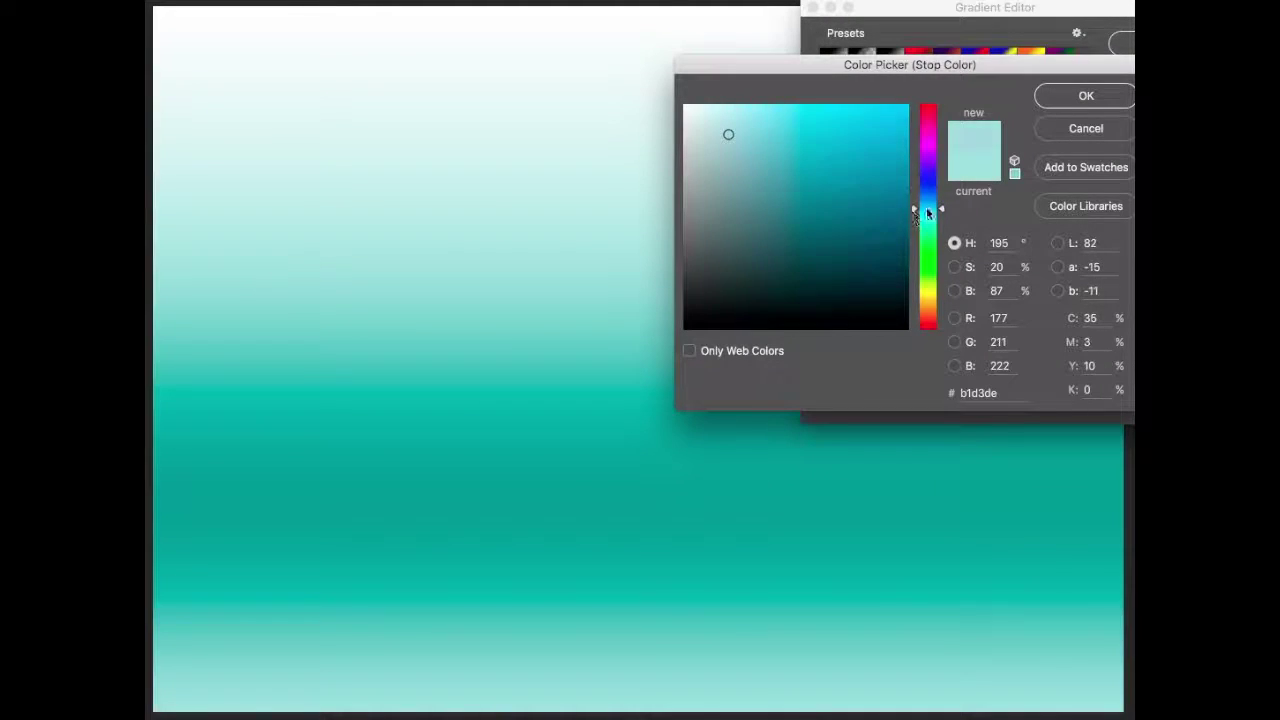
{"action": "left_click", "coordinate": [880, 190]}
- Change the white stop at 100% to a soft mint green (a0e0be)
{"action": "left_click", "coordinate": [1084, 96]}
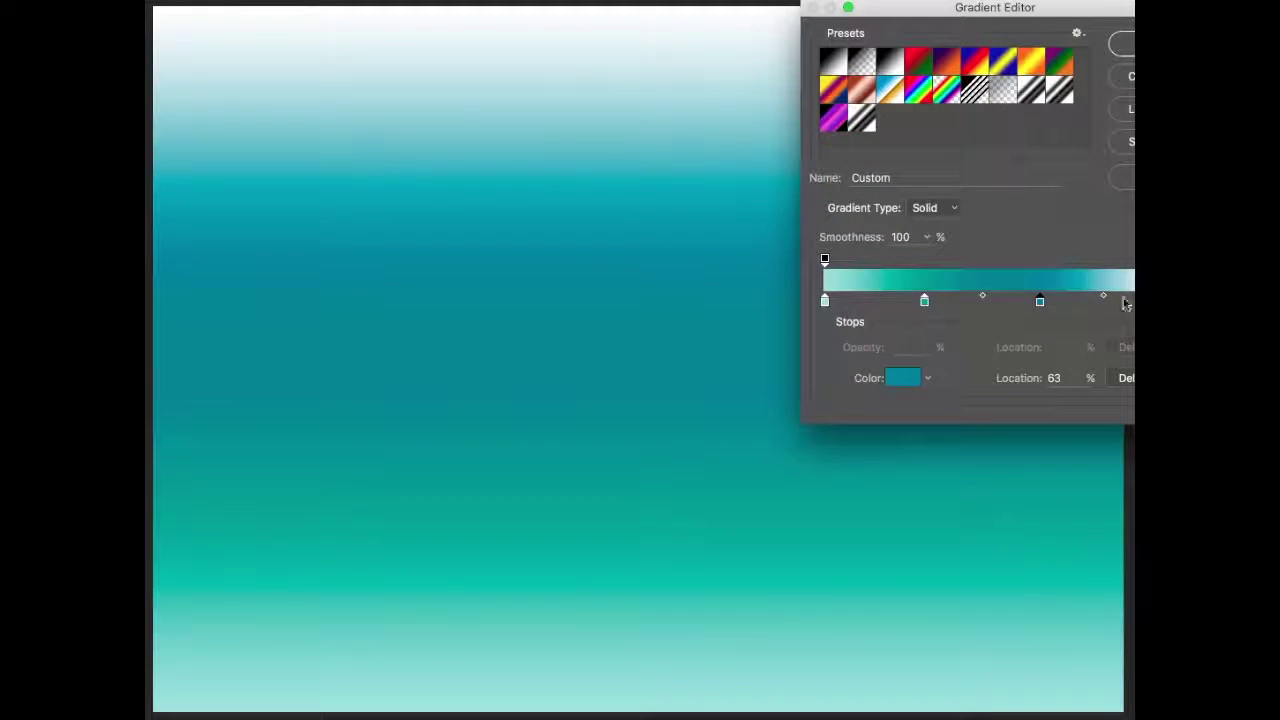
{"action": "left_click", "coordinate": [1104, 296]}
{"action": "left_click", "coordinate": [902, 378]}
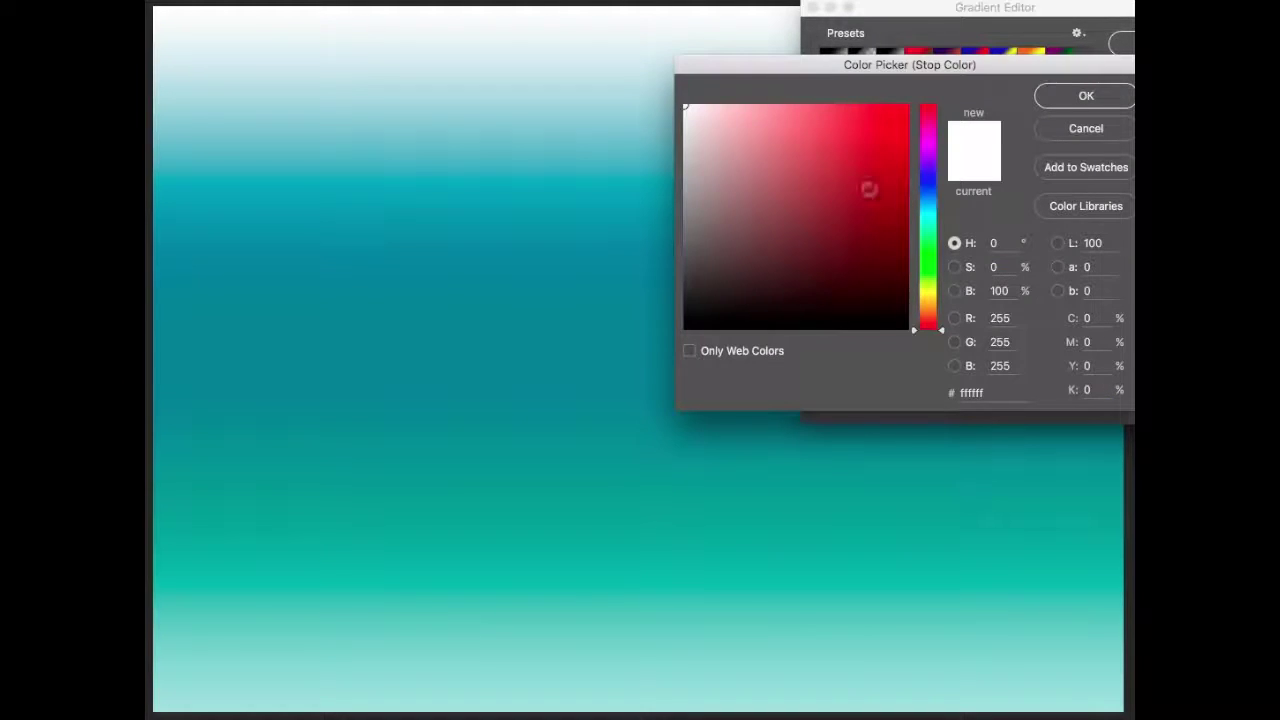
{"action": "left_click_drag", "start_coordinate": [925, 219], "coordinate": [925, 238]}
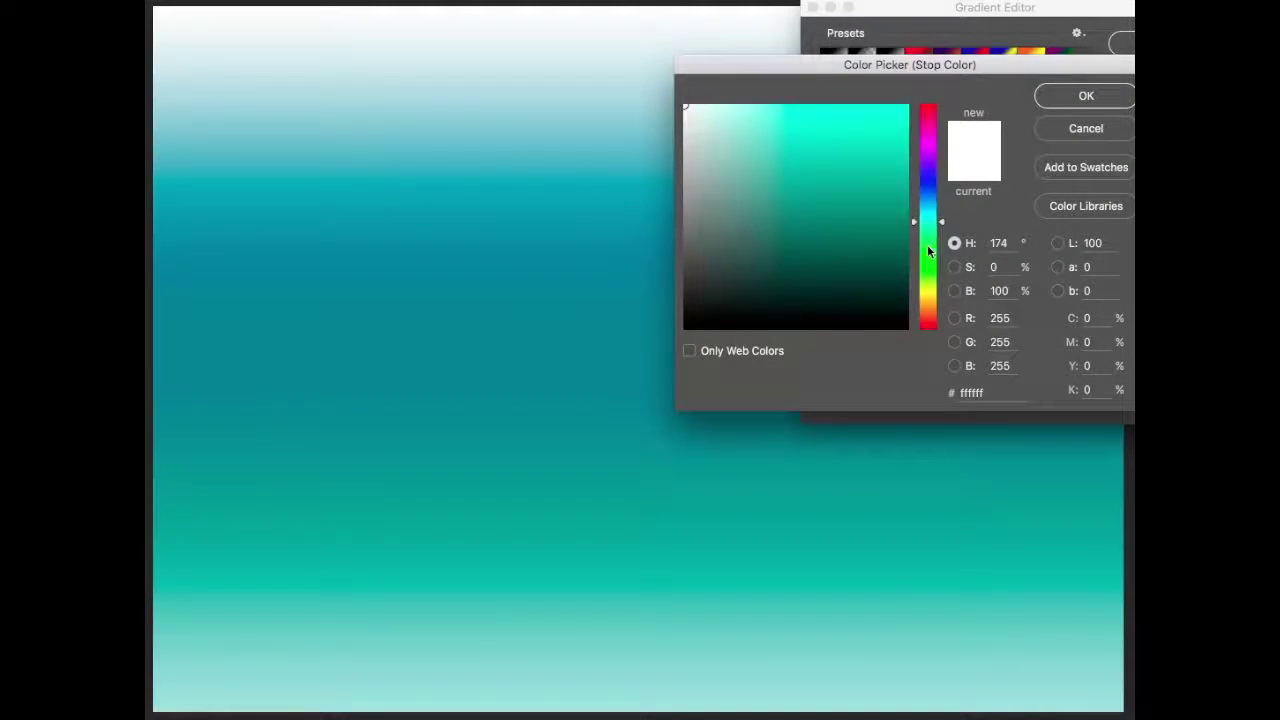
{"action": "left_click", "coordinate": [820, 152]}
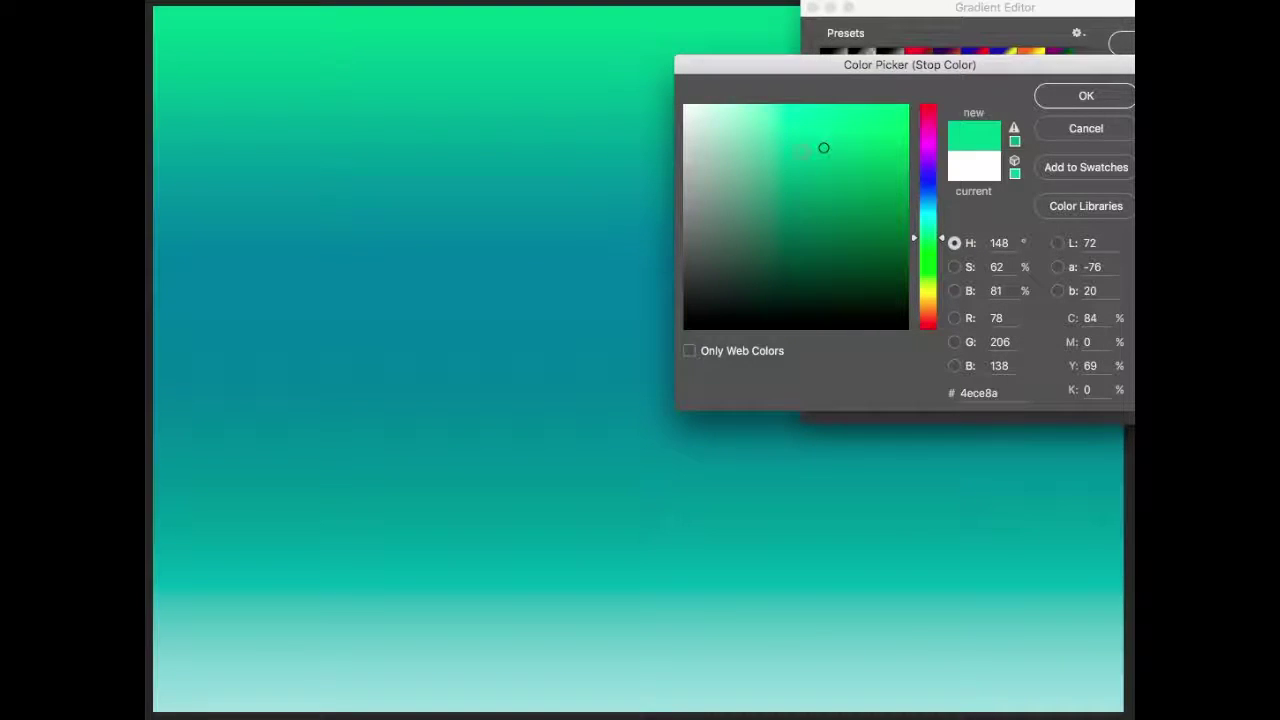
{"action": "left_click", "coordinate": [769, 134]}
{"action": "left_click", "coordinate": [748, 131]}
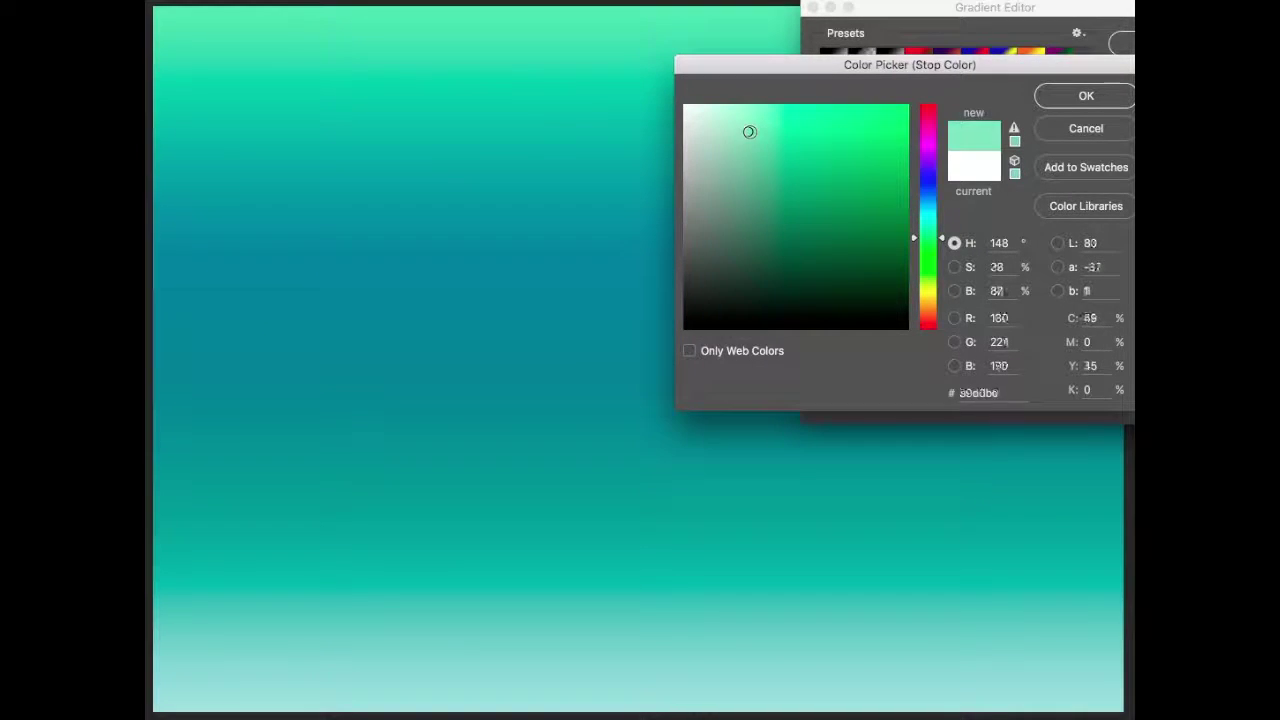
{"action": "left_click", "coordinate": [1058, 98]}
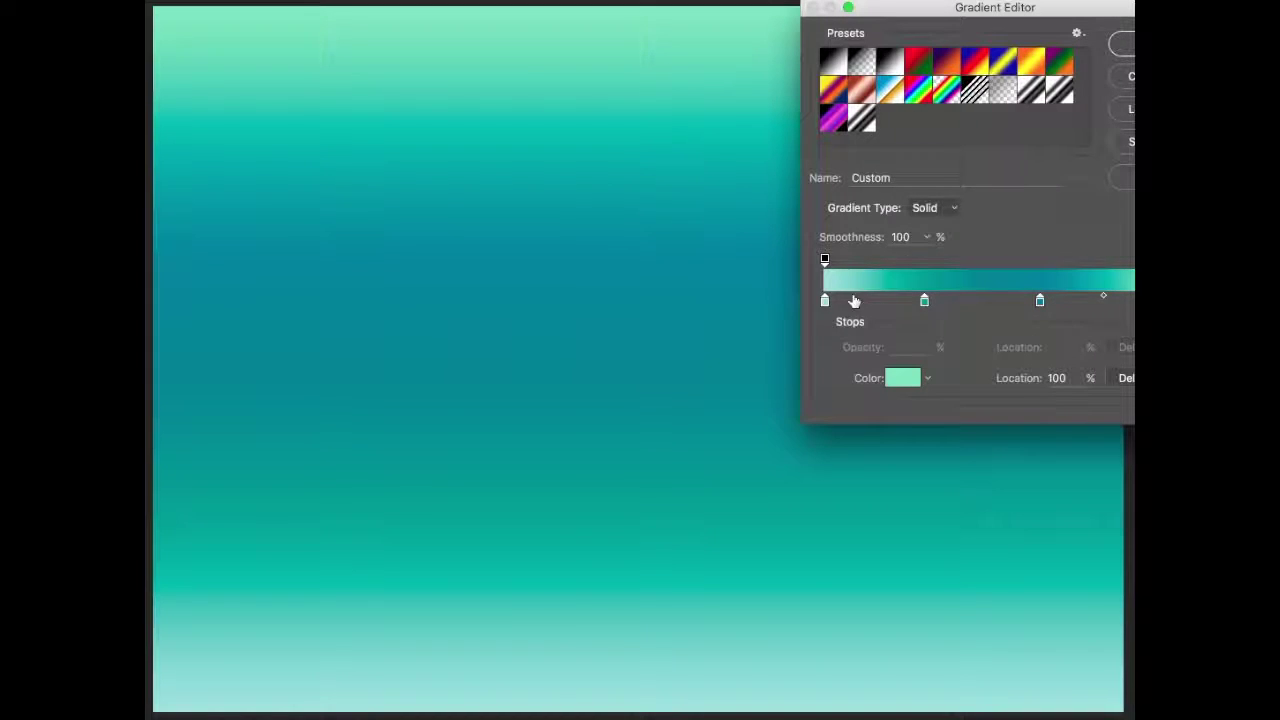
- Move a pale stop to about 19%, delete the stop near 20%, and add stops at 90% and 3%
{"action": "left_click_drag", "start_coordinate": [828, 302], "coordinate": [893, 304]}
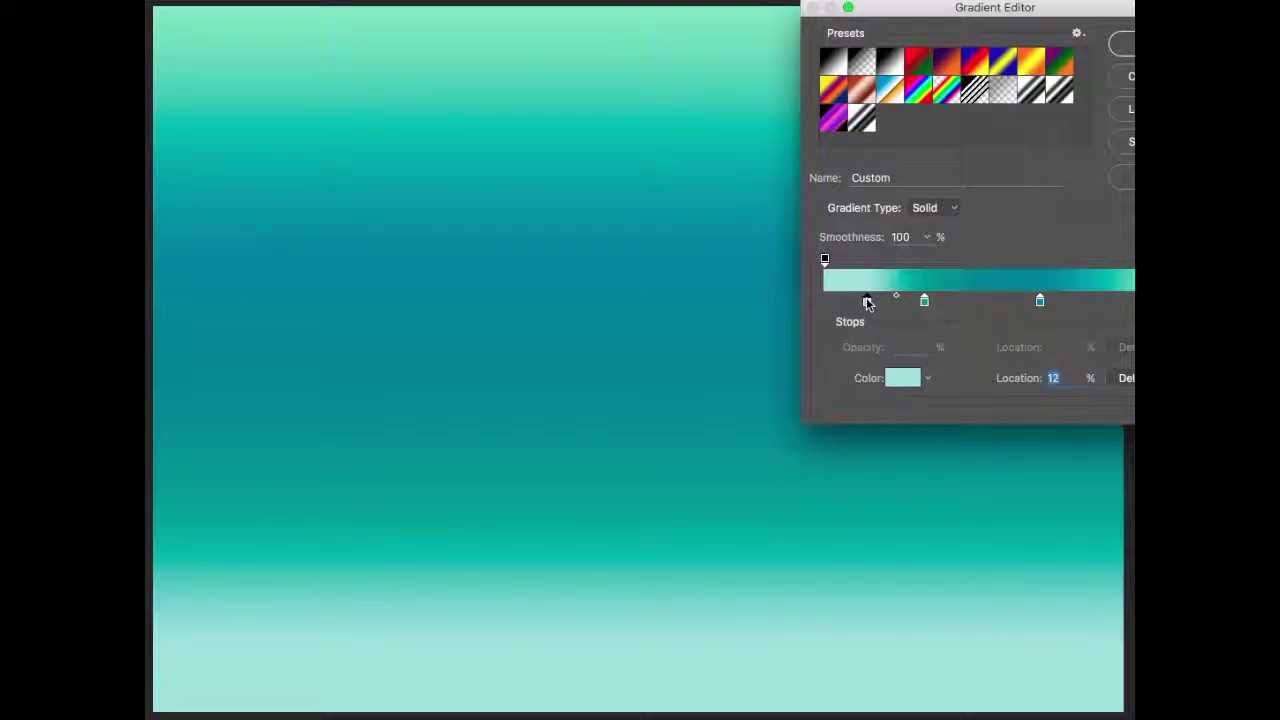
{"action": "left_click_drag", "start_coordinate": [870, 302], "coordinate": [966, 340]}
{"action": "left_click", "coordinate": [1128, 303]}
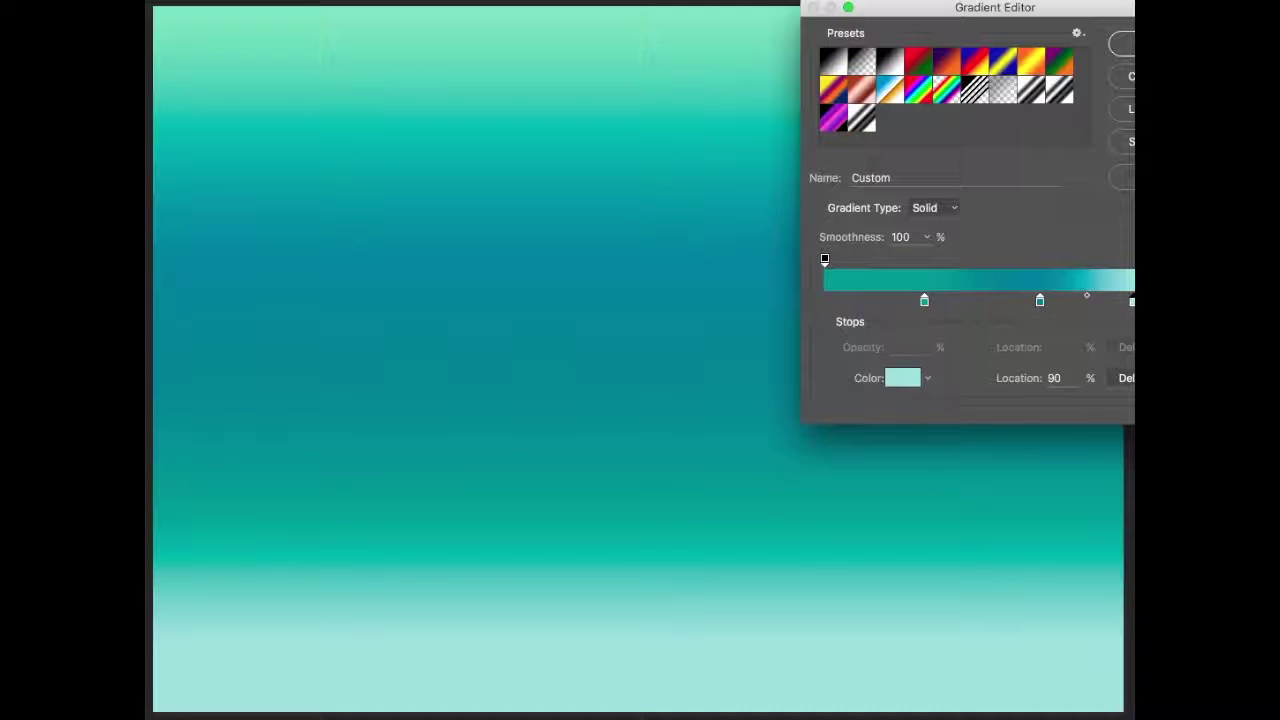
{"action": "left_click_drag", "start_coordinate": [905, 302], "coordinate": [835, 302]}
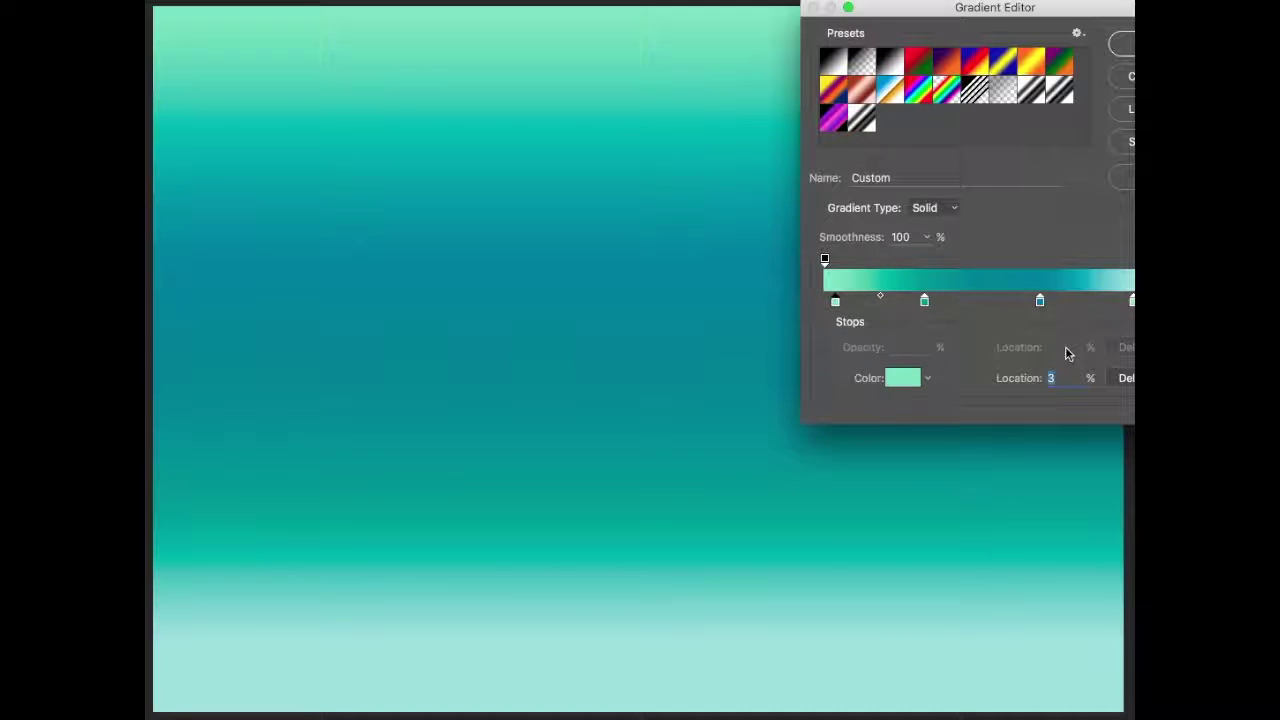
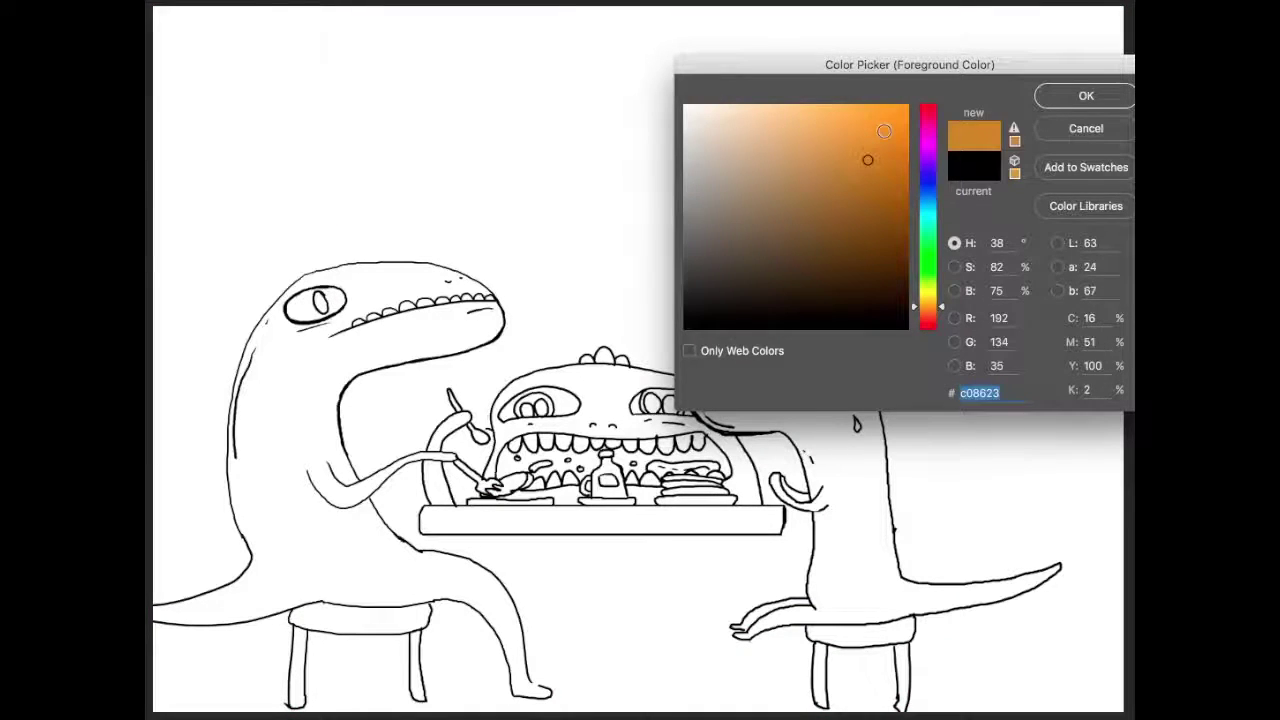
- Pick light green for the right dinosaur, then orange, then shift back toward green
{"action": "left_click", "coordinate": [927, 285]}
{"action": "left_click_drag", "start_coordinate": [927, 280], "coordinate": [927, 268]}
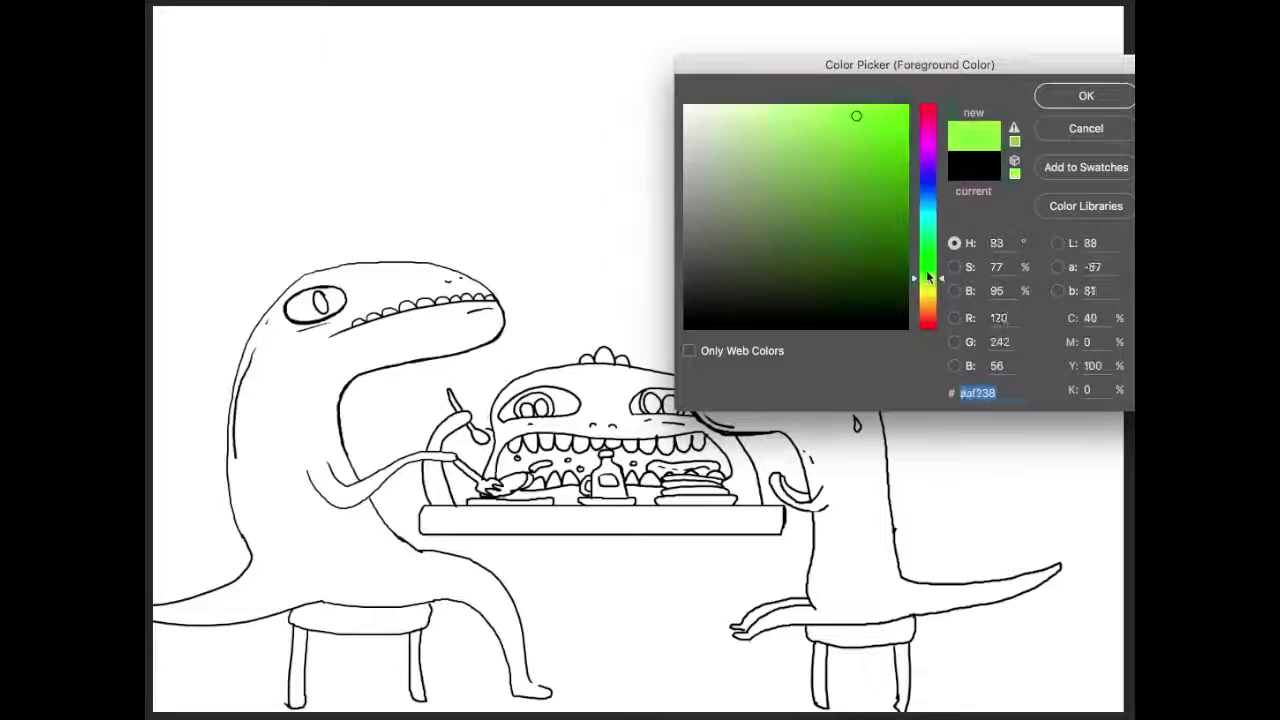
{"action": "left_click_drag", "start_coordinate": [870, 215], "coordinate": [862, 168]}
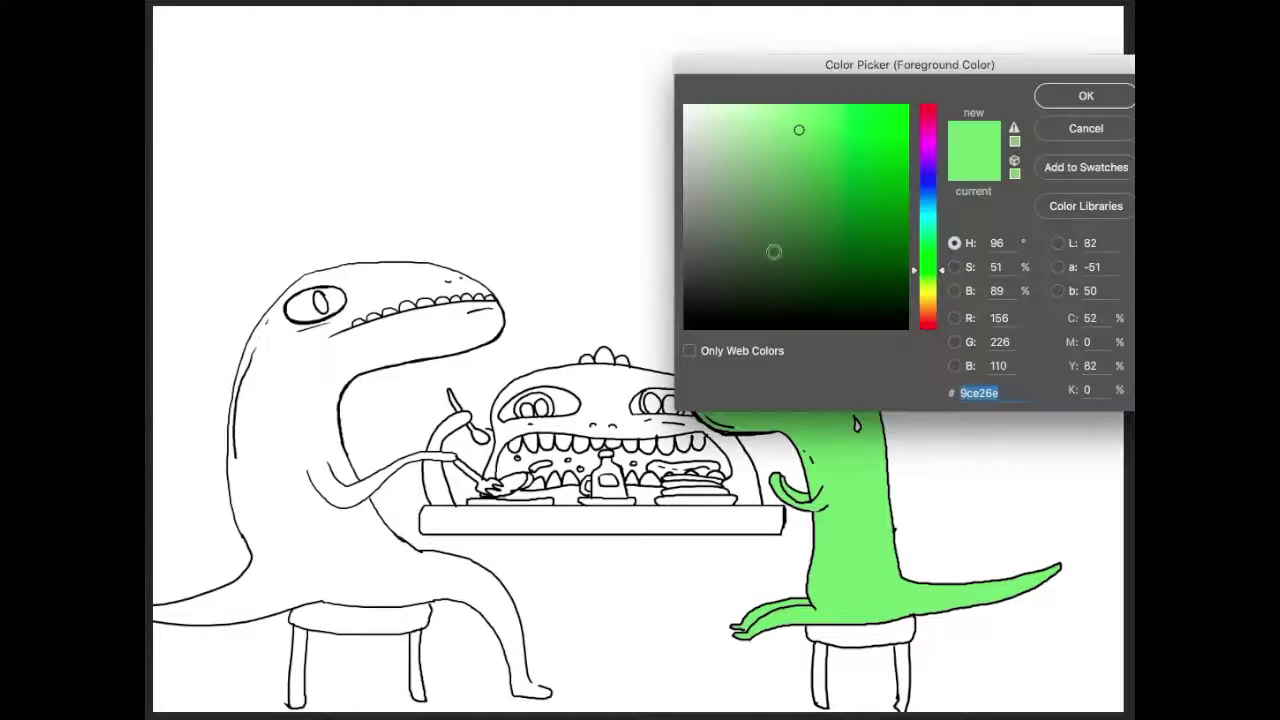
{"action": "left_click_drag", "start_coordinate": [930, 290], "coordinate": [930, 305]}
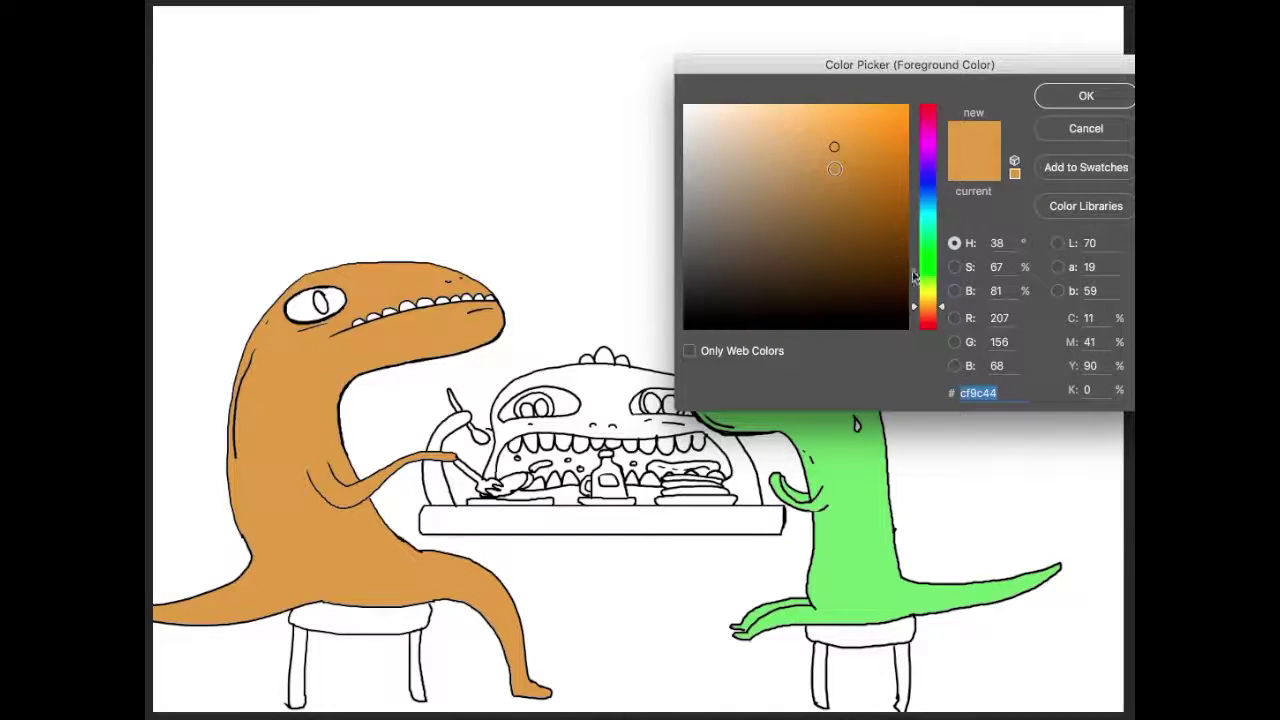
{"action": "left_click_drag", "start_coordinate": [925, 300], "coordinate": [925, 277]}
- Choose a darker green for the middle dinosaur behind the table
{"action": "left_click_drag", "start_coordinate": [871, 232], "coordinate": [866, 204]}
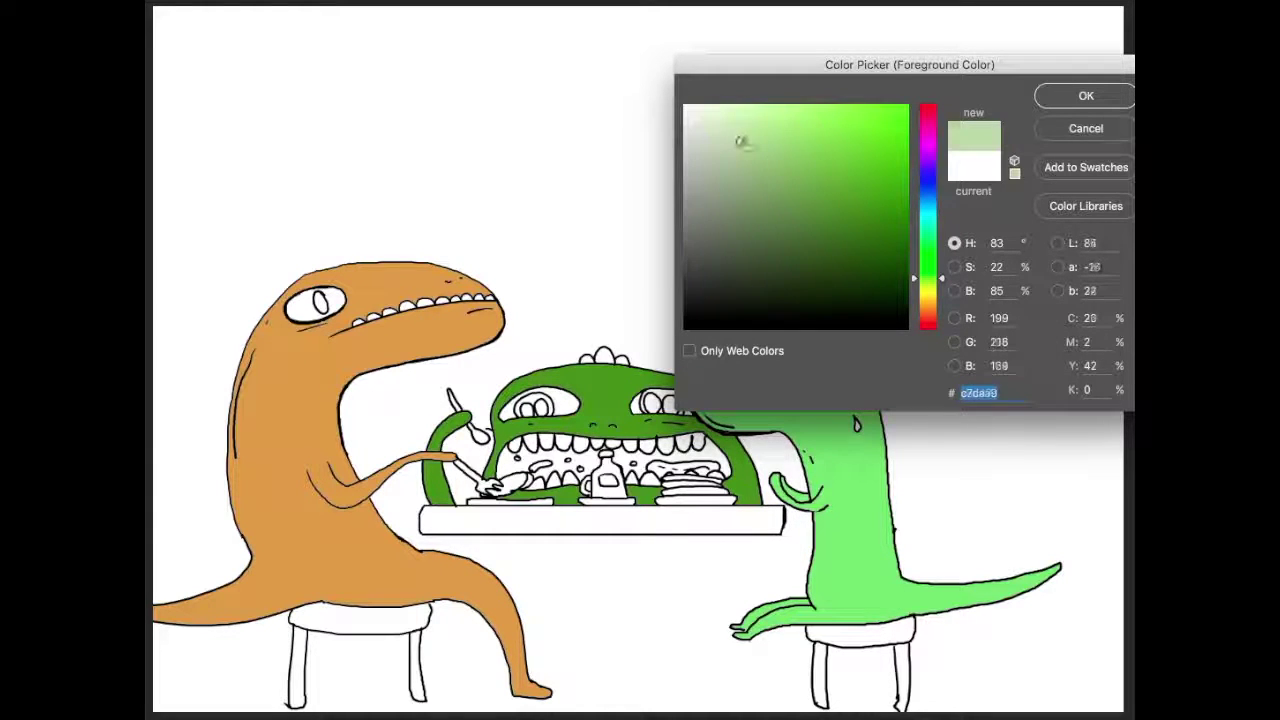
- Confirm dark green as the colour for the dinosaur spikes
{"action": "left_click", "coordinate": [1086, 95]}
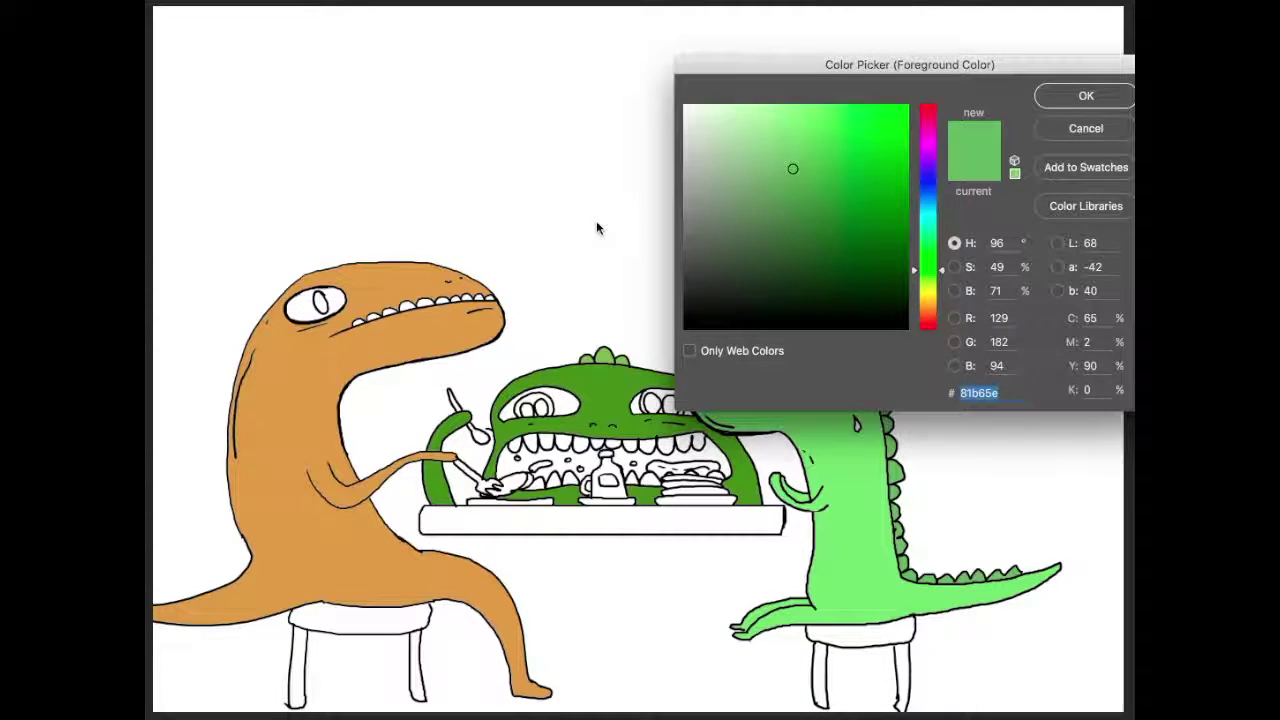
- Fill the tabletop with a muted grey-green
{"action": "left_click_drag", "start_coordinate": [750, 196], "coordinate": [715, 205]}
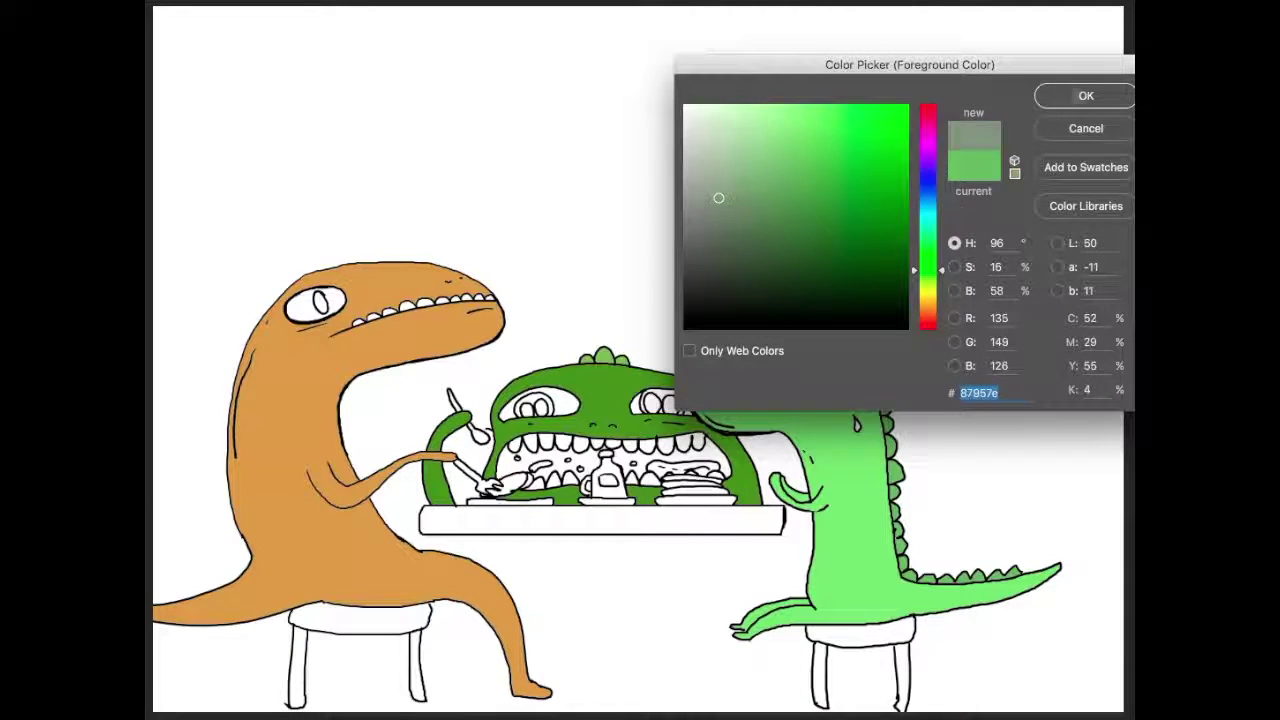
{"action": "left_click", "coordinate": [1086, 95]}
{"action": "left_click", "coordinate": [654, 524]}
- Choose a light yellow paint colour for the food
{"action": "left_click", "coordinate": [598, 228]}
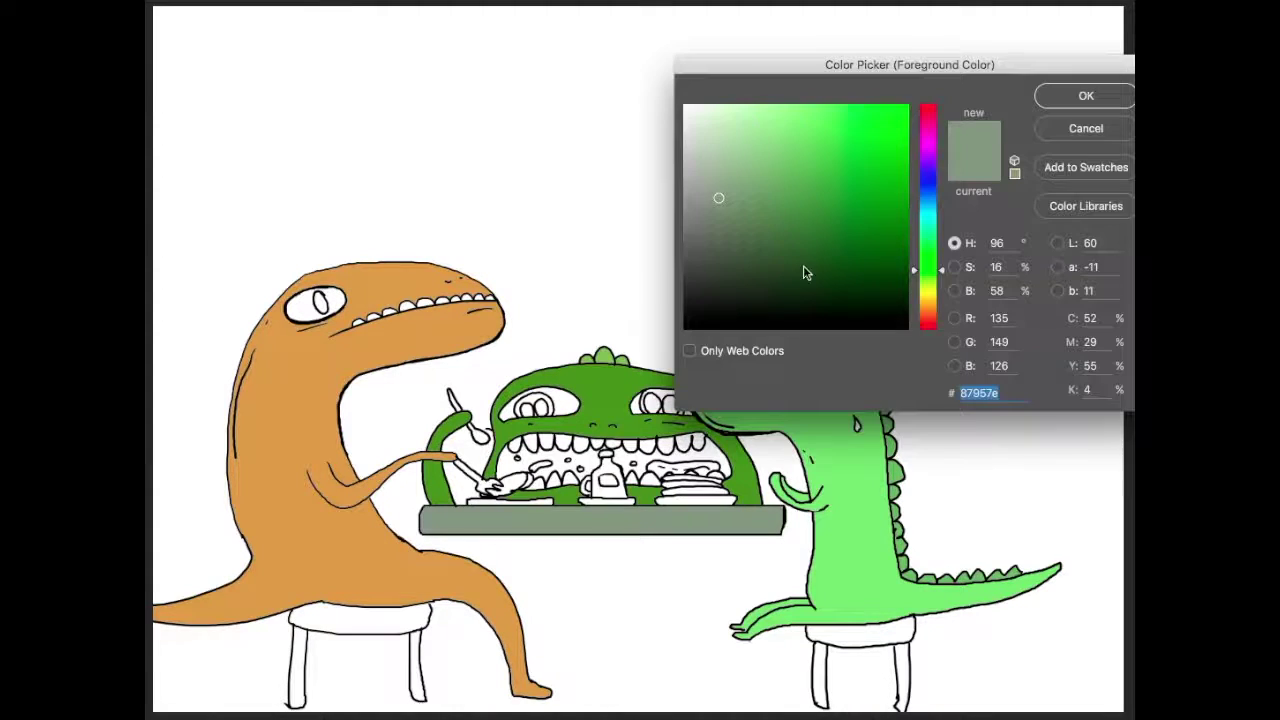
{"action": "left_click_drag", "start_coordinate": [928, 200], "coordinate": [935, 302]}
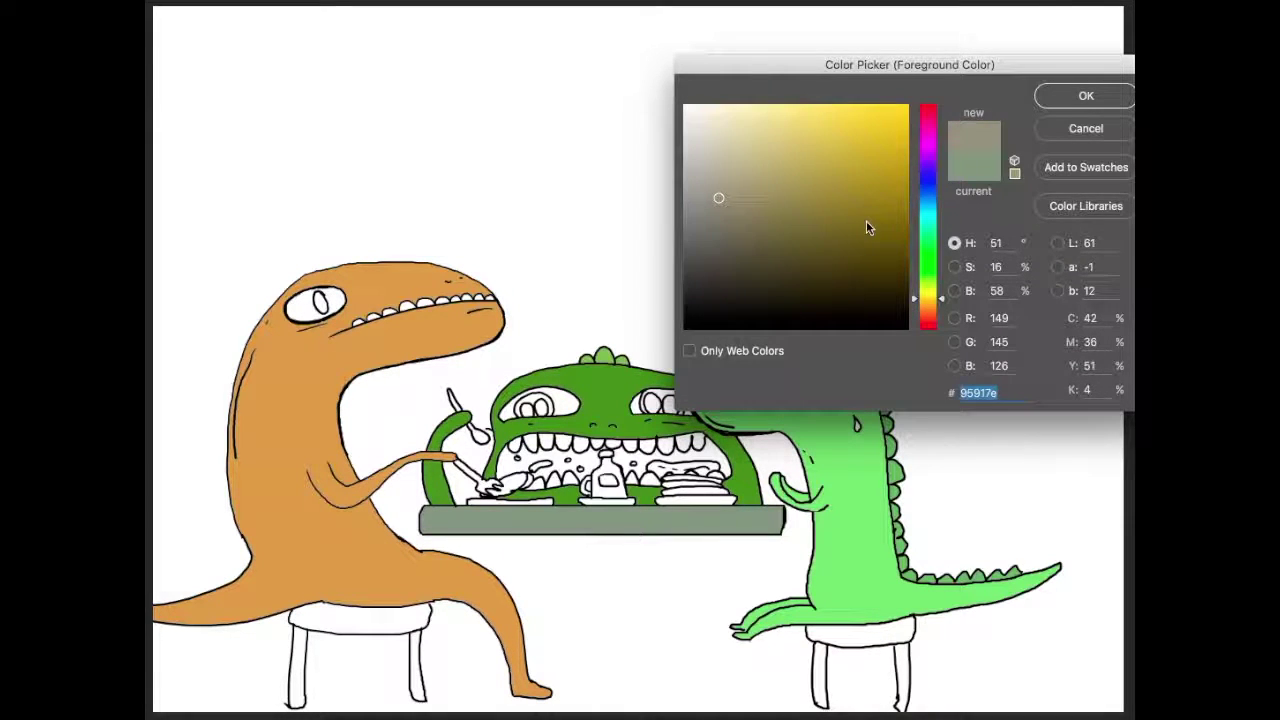
{"action": "mouse_move", "coordinate": [860, 215]}
{"action": "left_mouse_down"}
{"action": "mouse_move", "coordinate": [752, 112]}
{"action": "mouse_move", "coordinate": [777, 106]}
{"action": "left_mouse_up"}
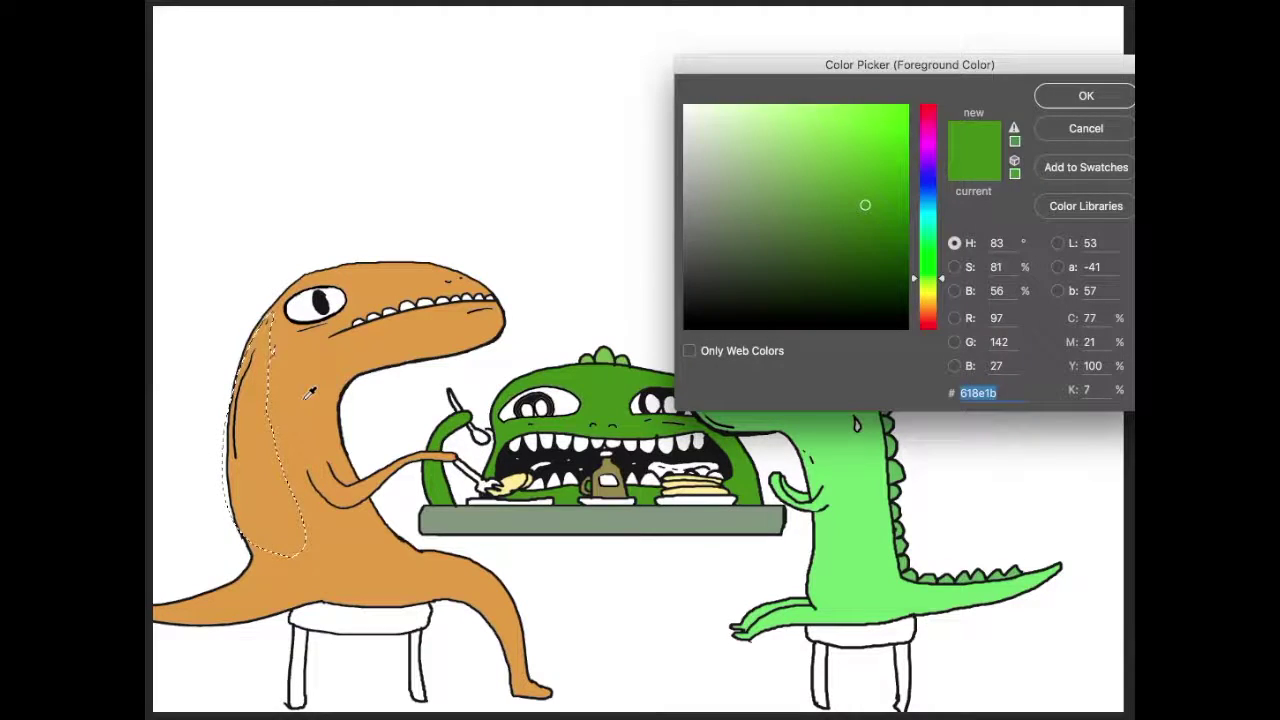
- Pick a darker brownish orange to shade the orange dinosaur's back
{"action": "left_click", "coordinate": [928, 178]}
{"action": "left_click_drag", "start_coordinate": [855, 180], "coordinate": [872, 200]}
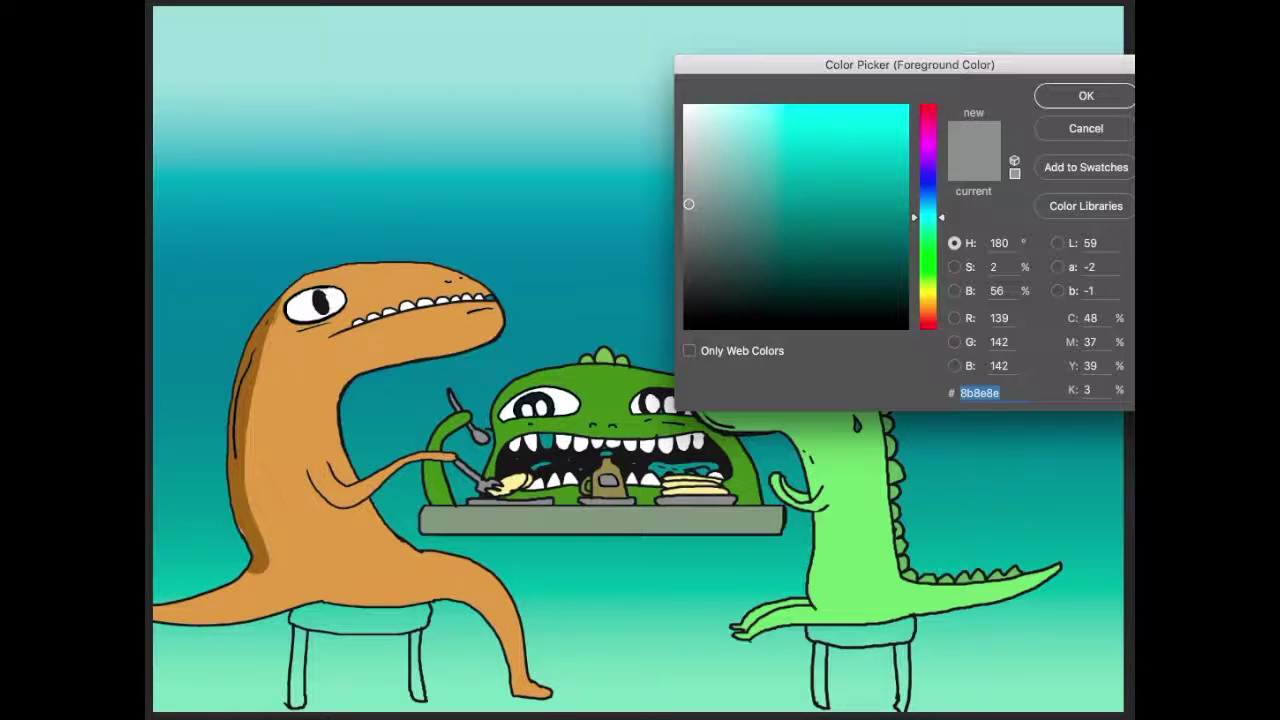
- Choose a very pale, almost white paint colour
{"action": "left_click_drag", "start_coordinate": [712, 145], "coordinate": [695, 122]}
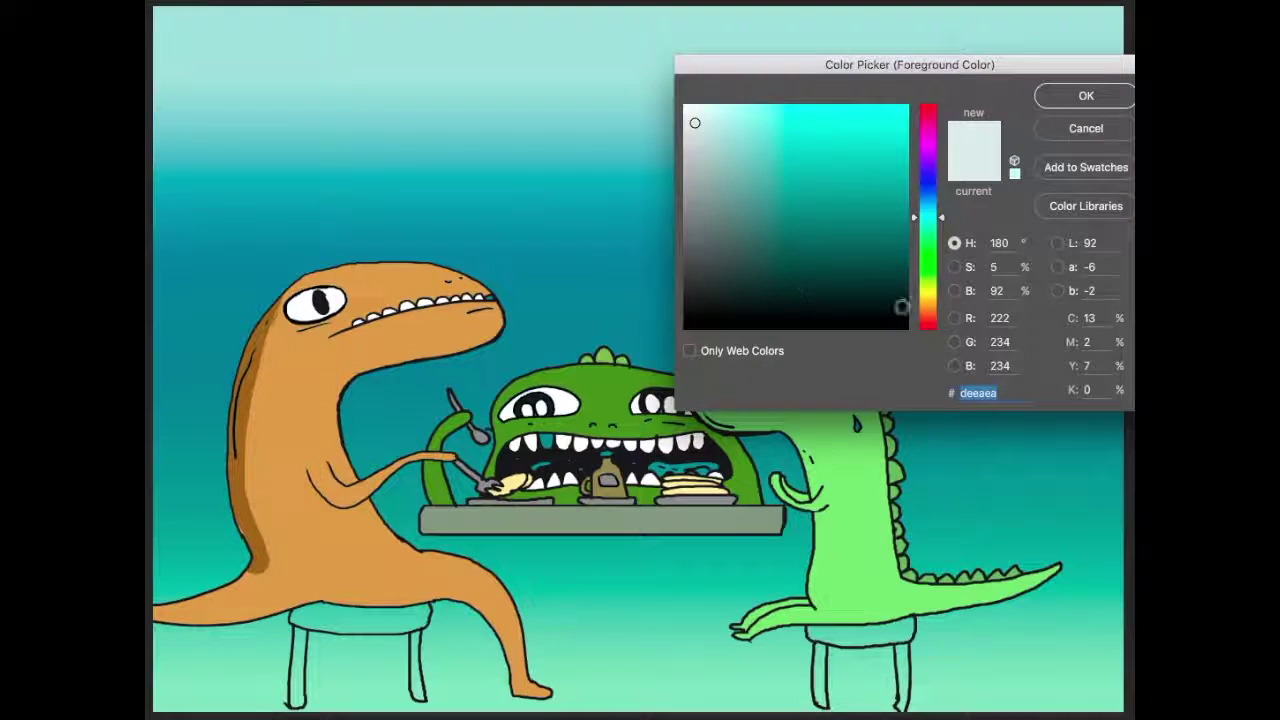
- Choose a muted medium brown in the orange hue range for the stools
{"action": "left_click", "coordinate": [930, 314]}
{"action": "left_click", "coordinate": [840, 188]}
{"action": "left_click_drag", "start_coordinate": [840, 188], "coordinate": [787, 205]}
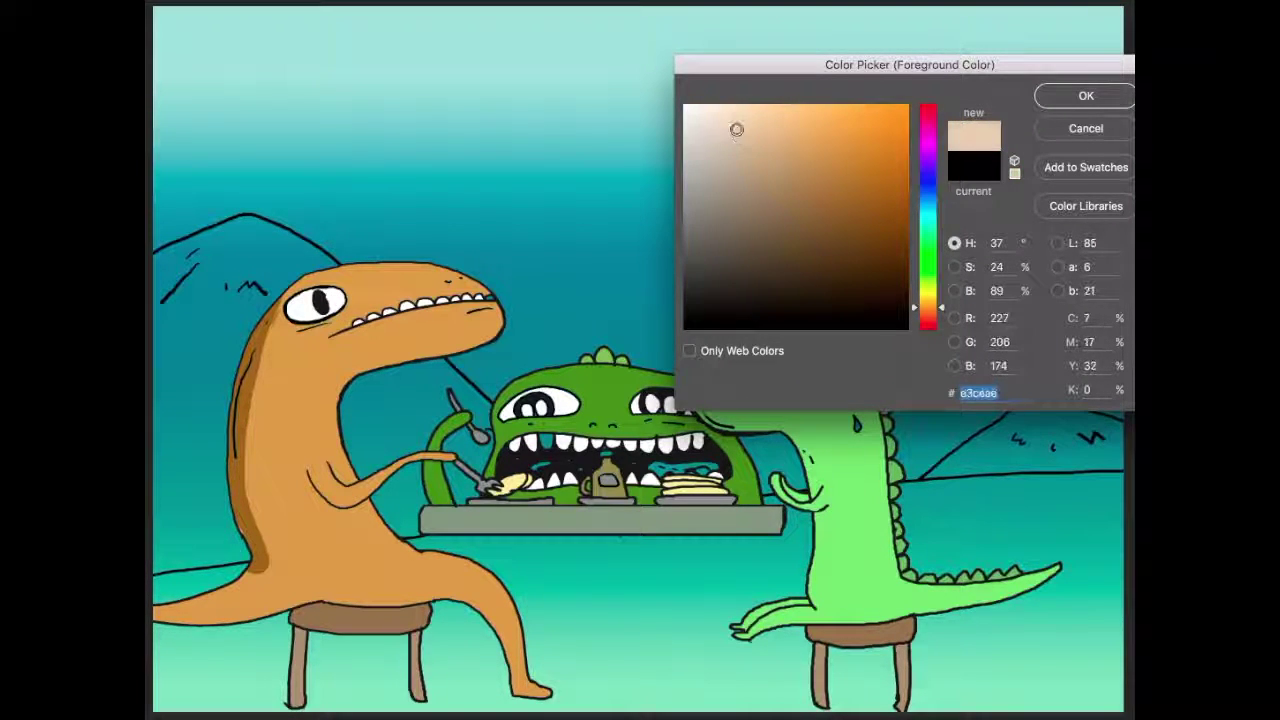
- Pick a dark green for the mountains and ground
{"action": "left_click", "coordinate": [927, 277]}
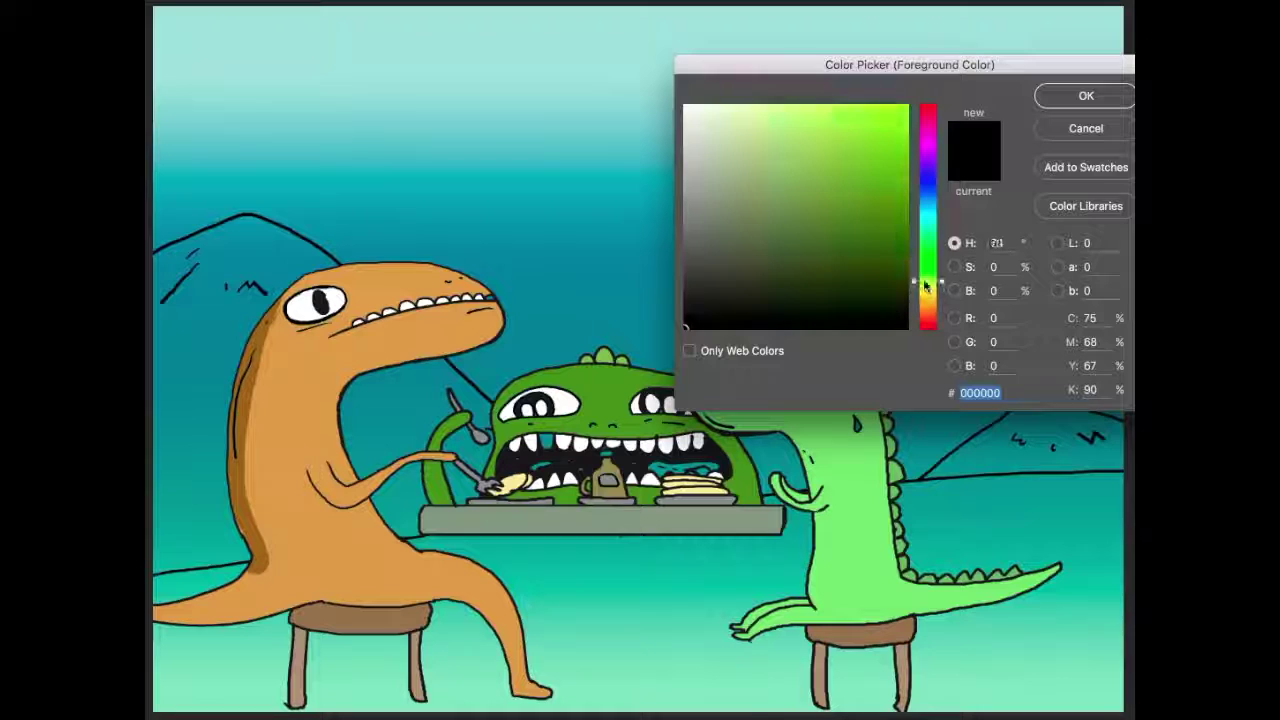
{"action": "left_click", "coordinate": [864, 238]}
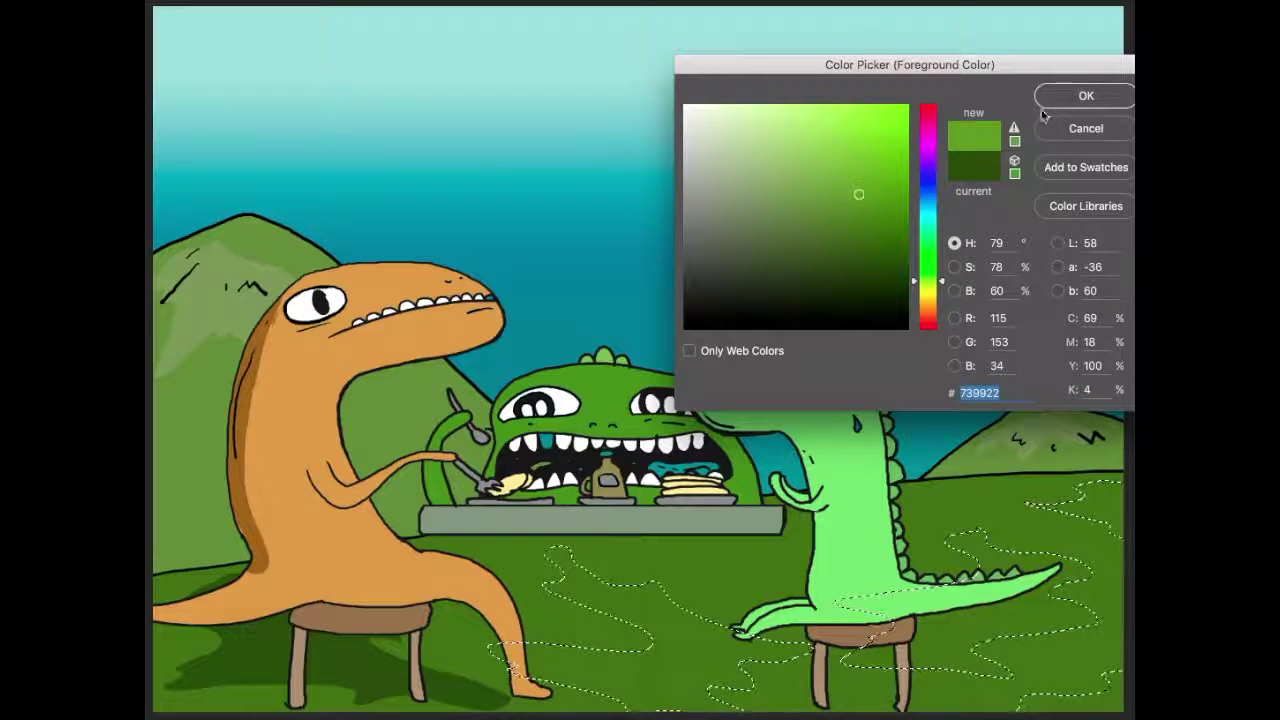
- Lighten the paint colour to a light green for the ground patches
{"action": "left_click_drag", "start_coordinate": [858, 194], "coordinate": [800, 186]}
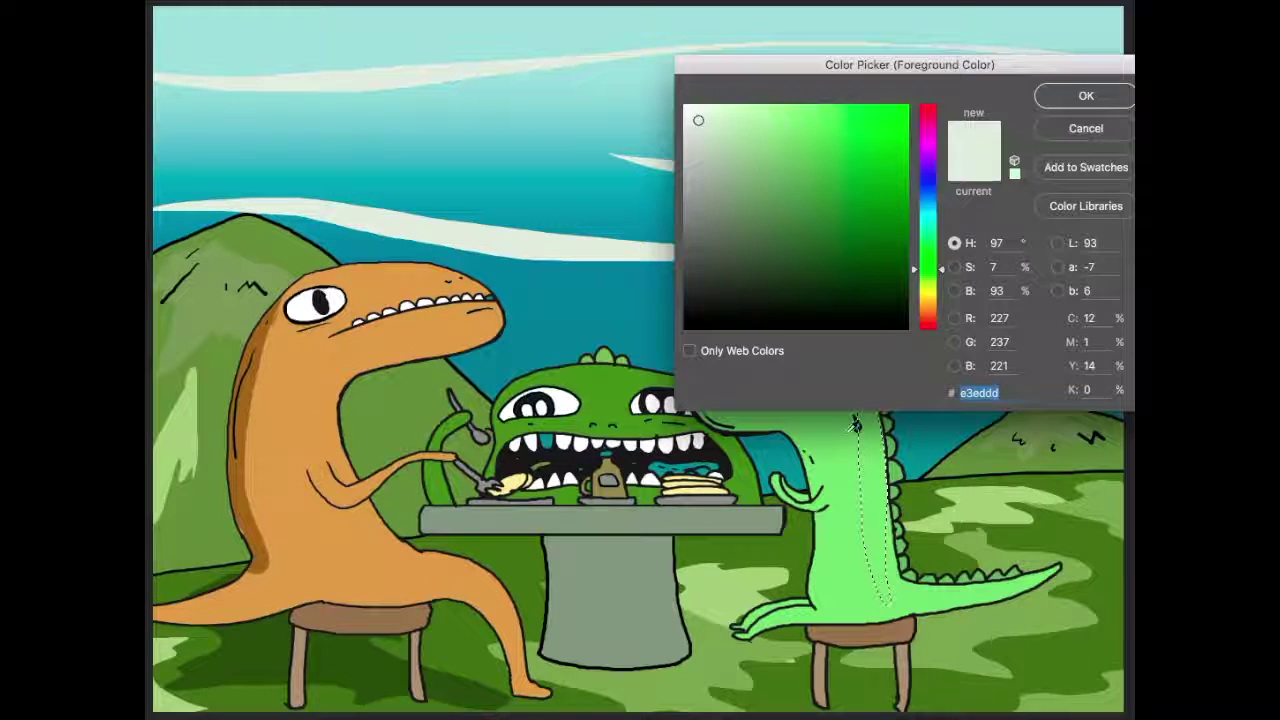
- Start choosing a mid green for shading the light green dinosaur
{"action": "left_click", "coordinate": [865, 228]}
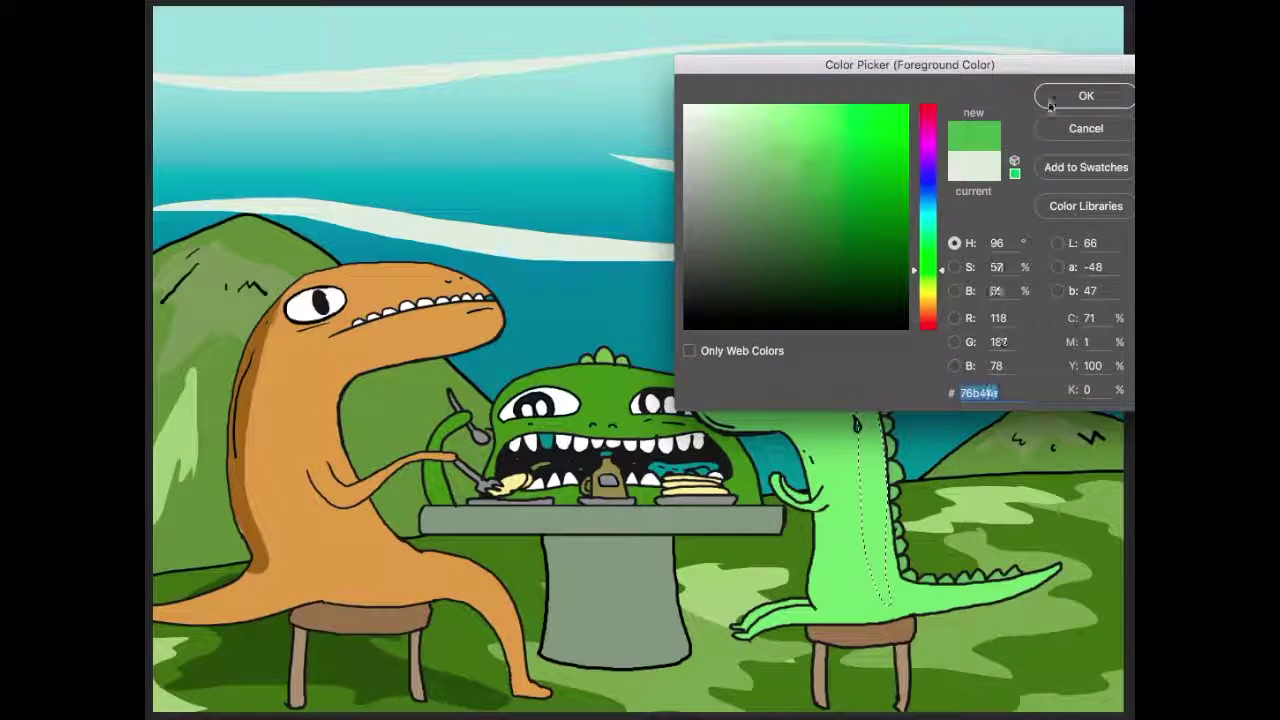